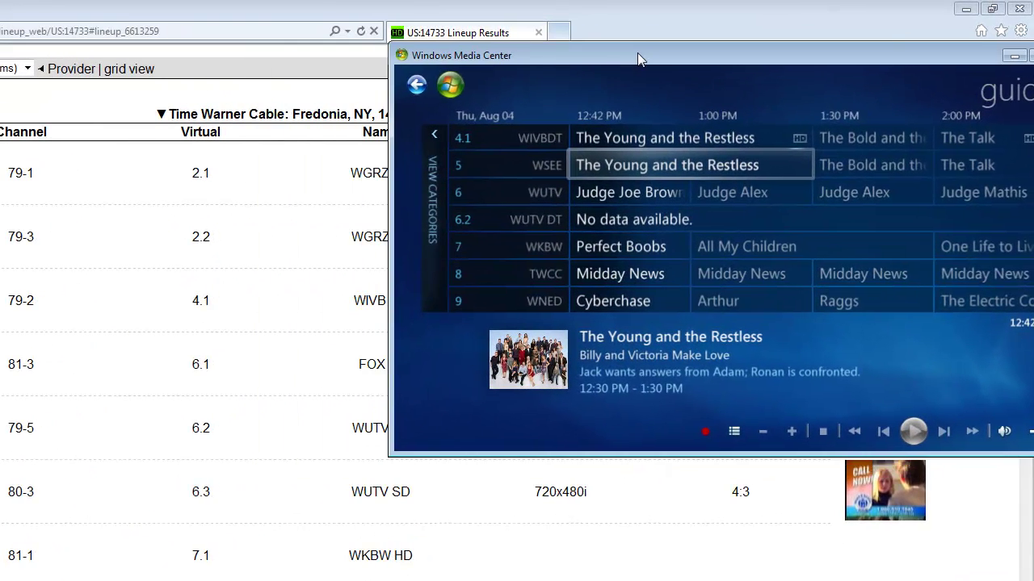
Step: Compare the Digital Antenna: Ellicott, NY lineup with the Time Warner Cable: Fredonia, NY lineup on the results page
left_click_drag(637, 52, 657, 53)
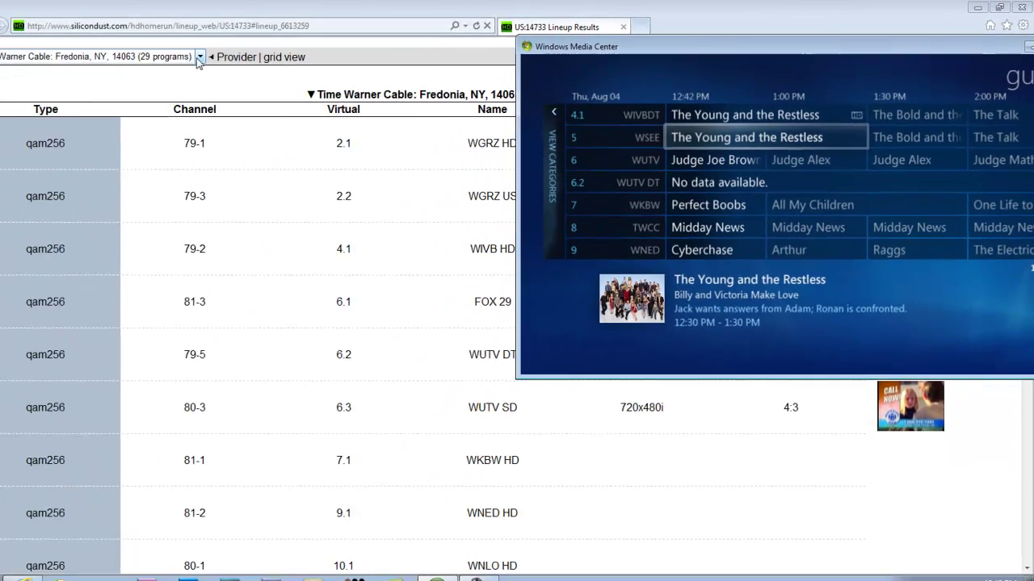
left_click(119, 55)
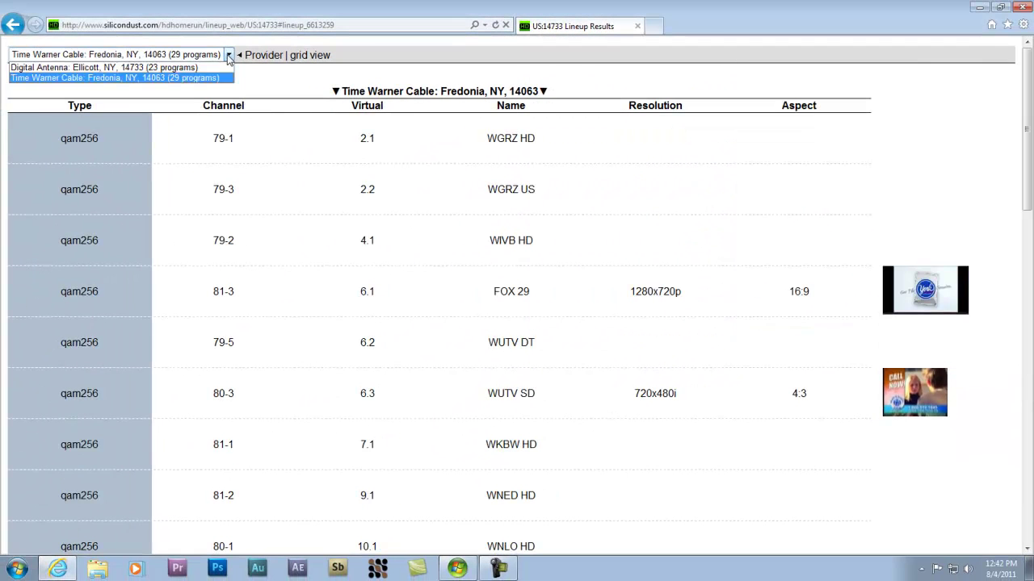
left_click(68, 67)
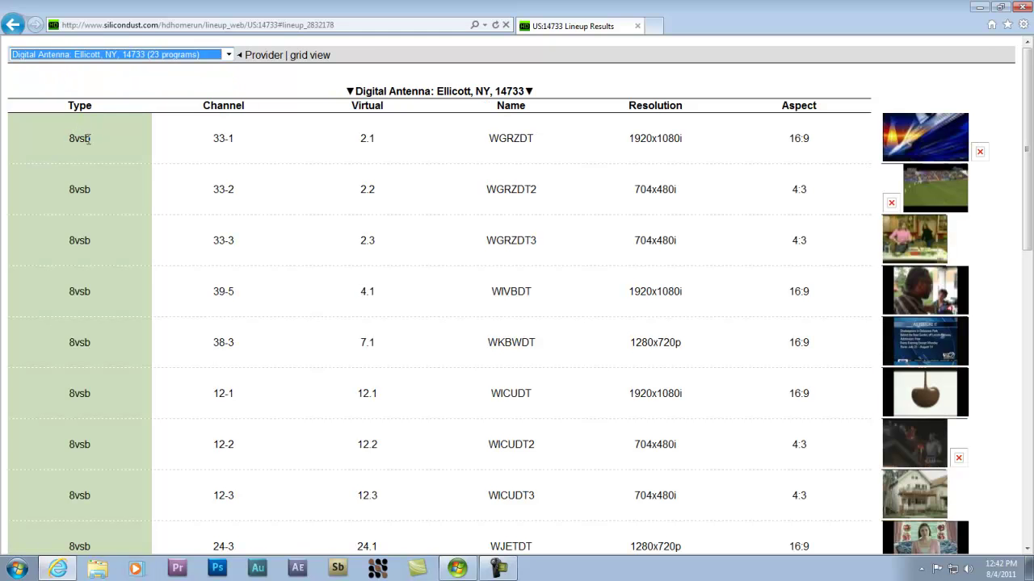
left_click(229, 55)
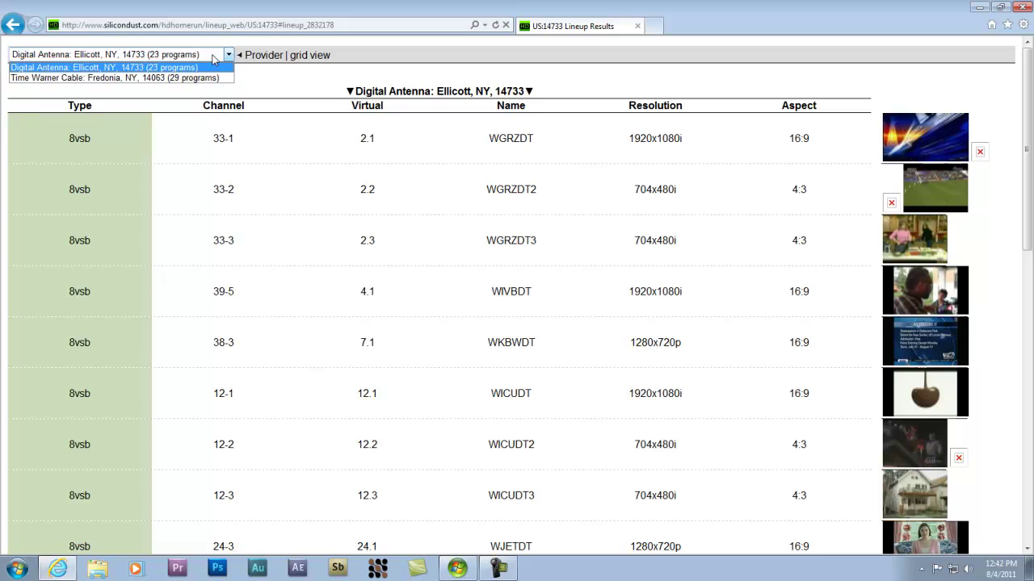
left_click(100, 77)
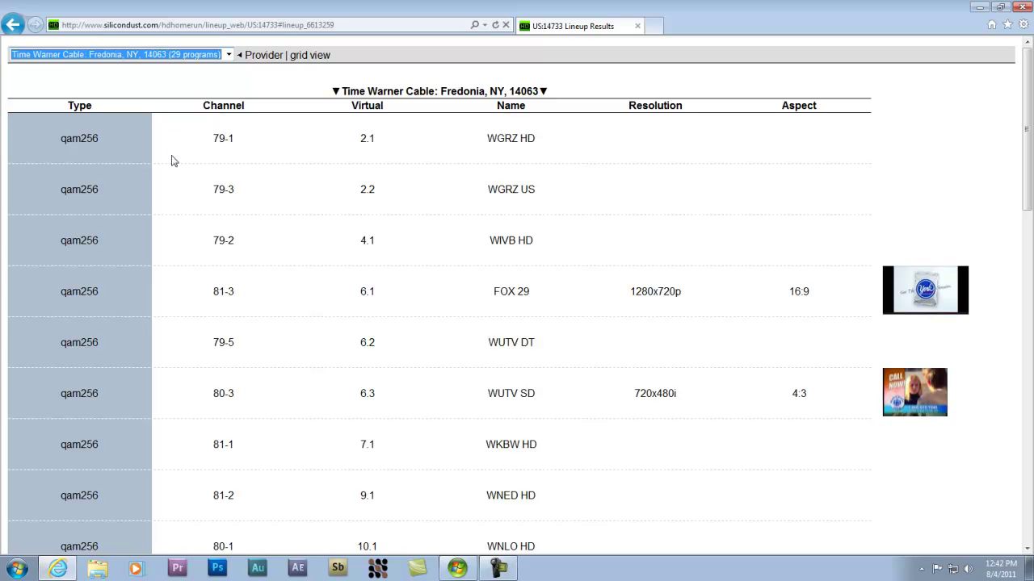
Step: Switch to Windows Media Center and position its window so the lineup's Channel and Virtual columns stay visible beside it
left_click(457, 571)
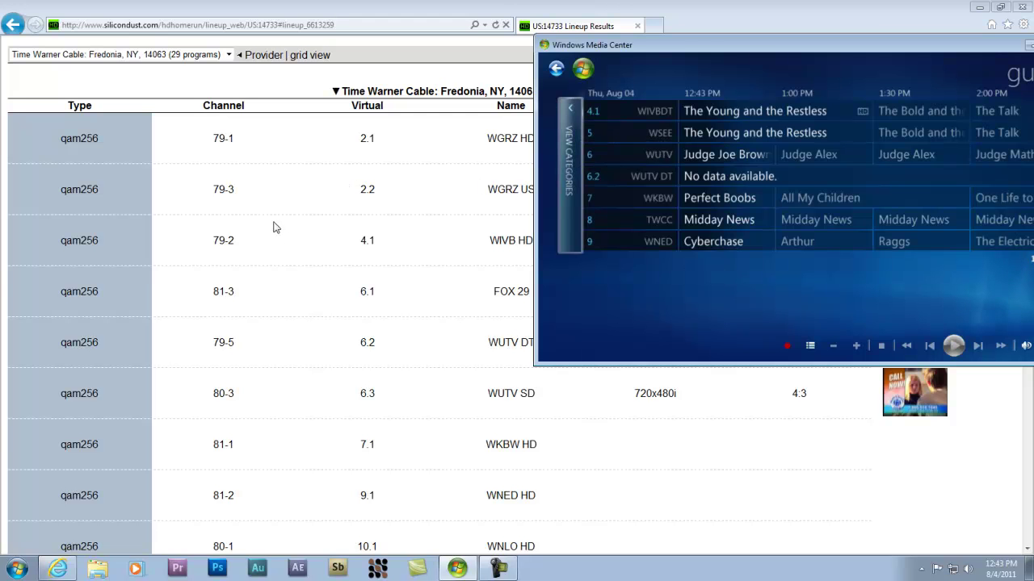
left_click_drag(686, 44, 711, 14)
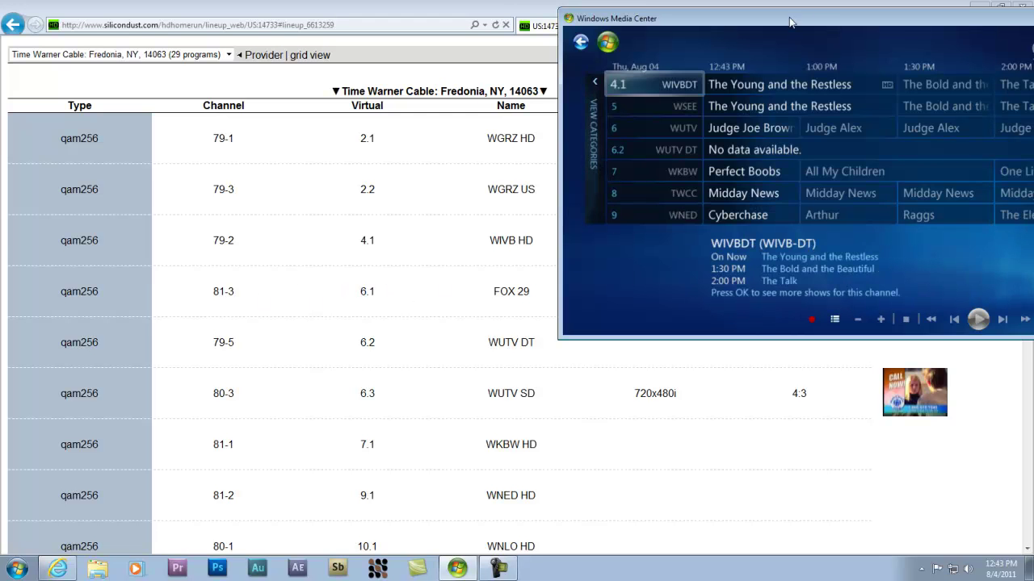
left_click_drag(799, 20, 599, 445)
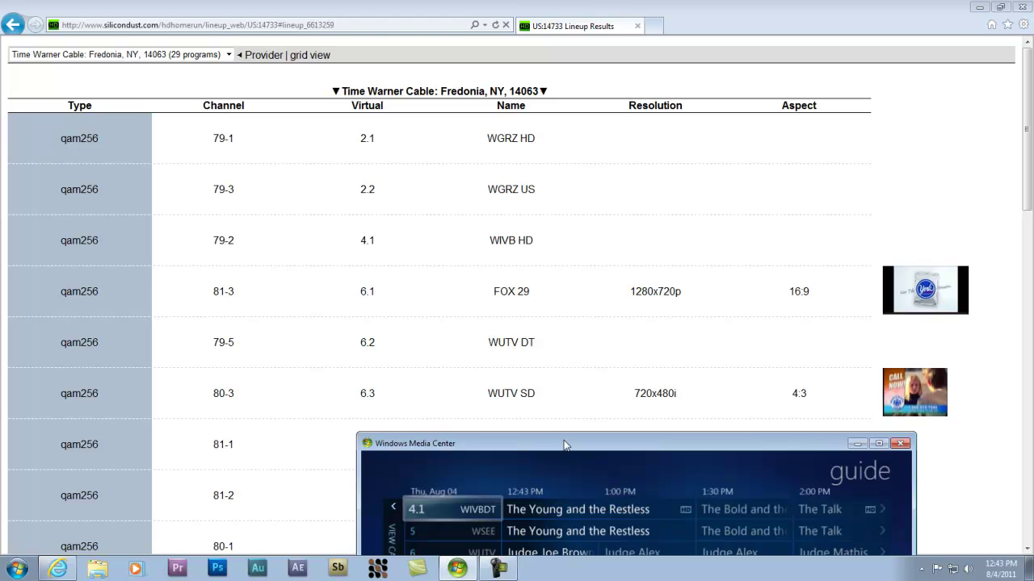
left_click_drag(563, 448, 754, 80)
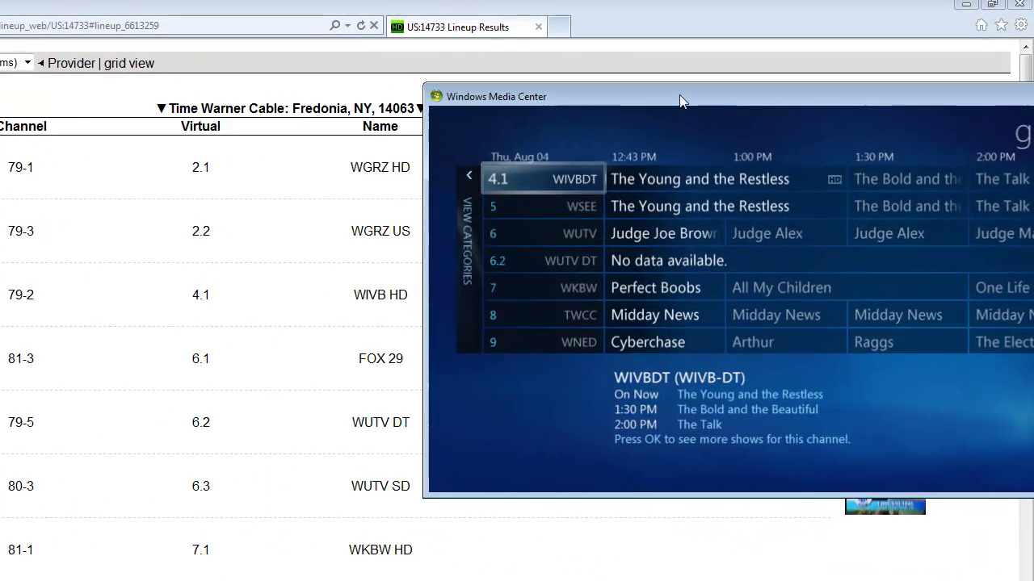
left_click_drag(679, 95, 697, 92)
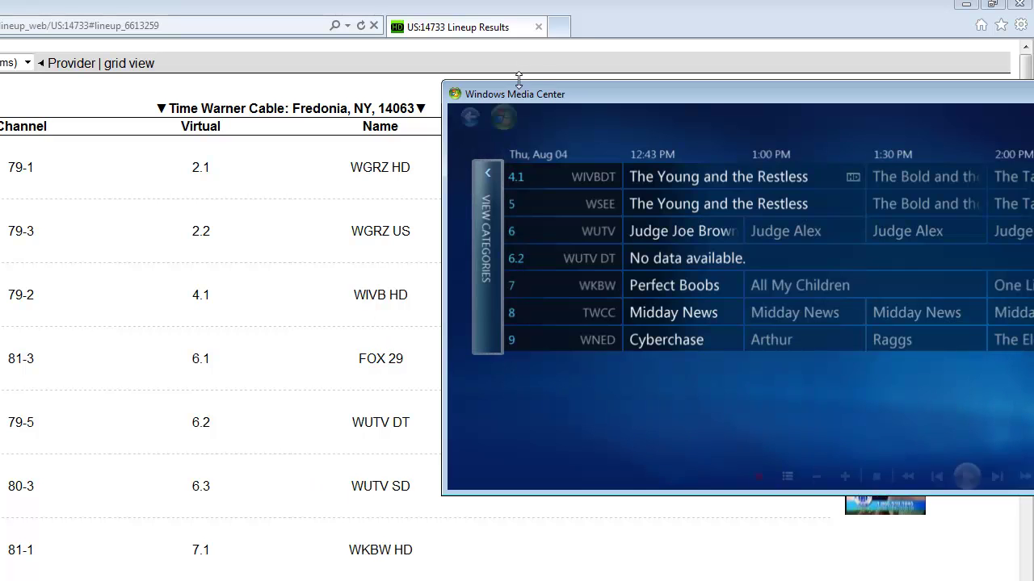
left_click_drag(553, 90, 430, 127)
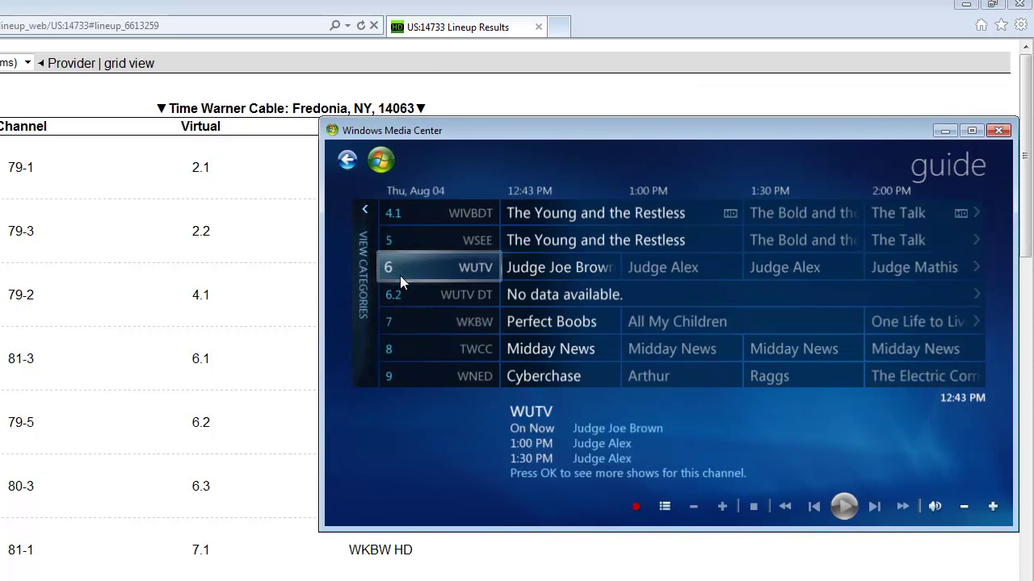
Step: Open the Add Missing Channels page in the TV guide settings
right_click(536, 270)
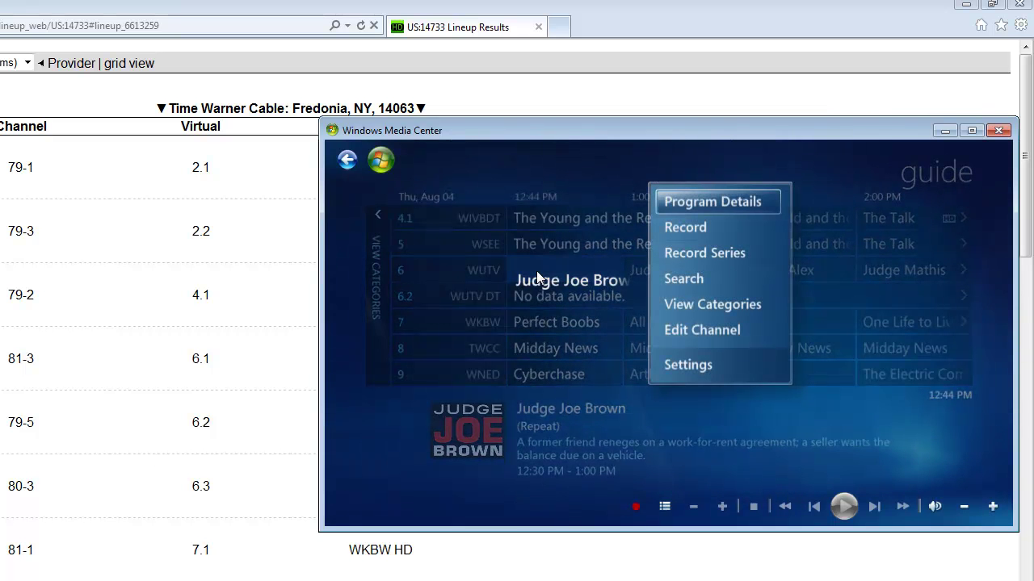
left_click(694, 365)
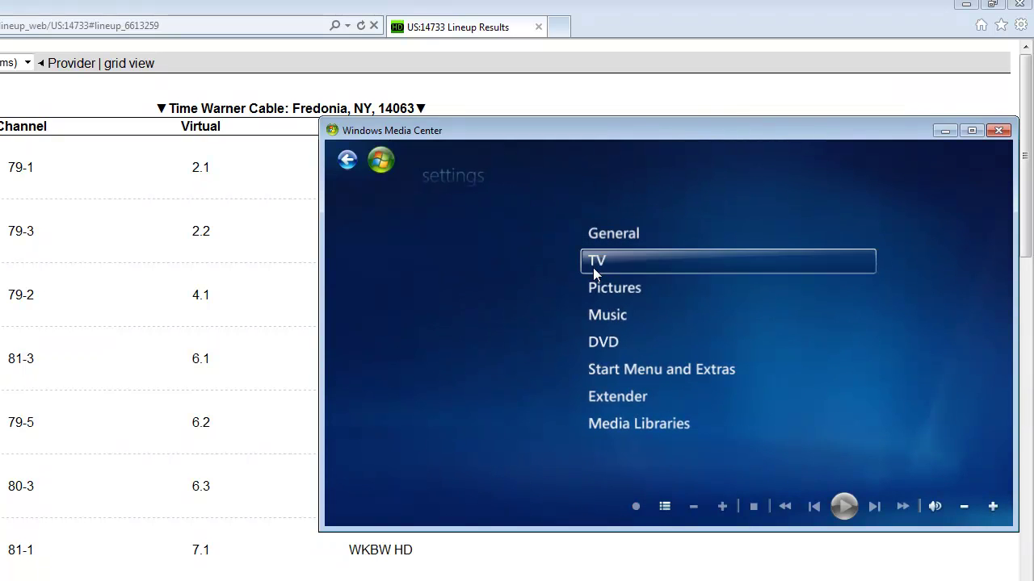
left_click(597, 261)
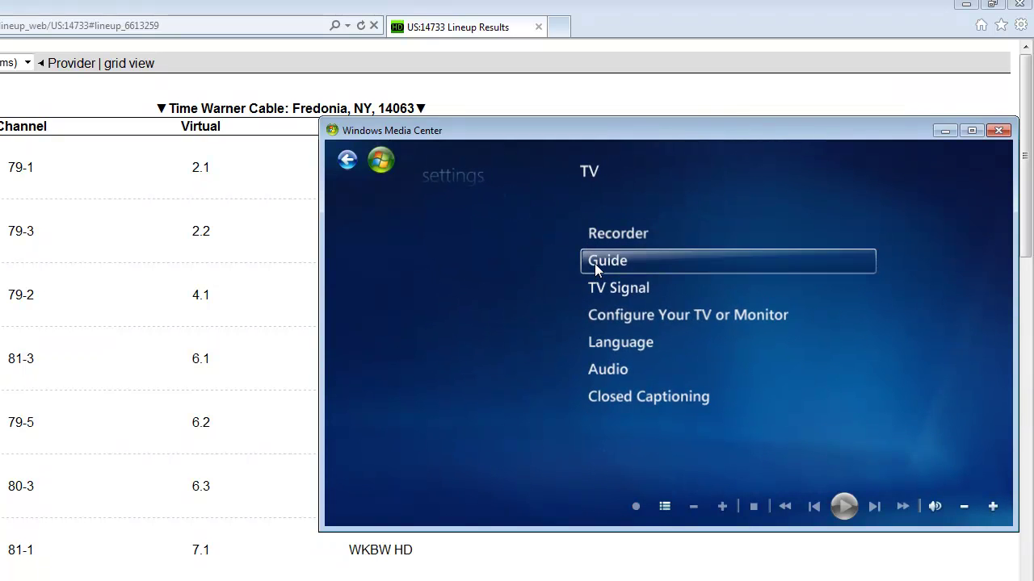
left_click(596, 261)
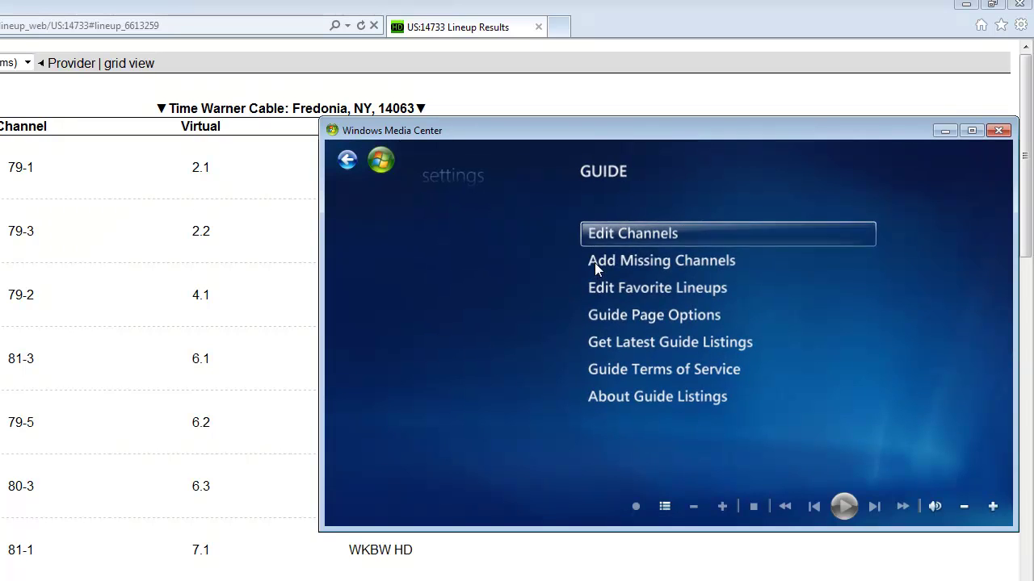
left_click(595, 263)
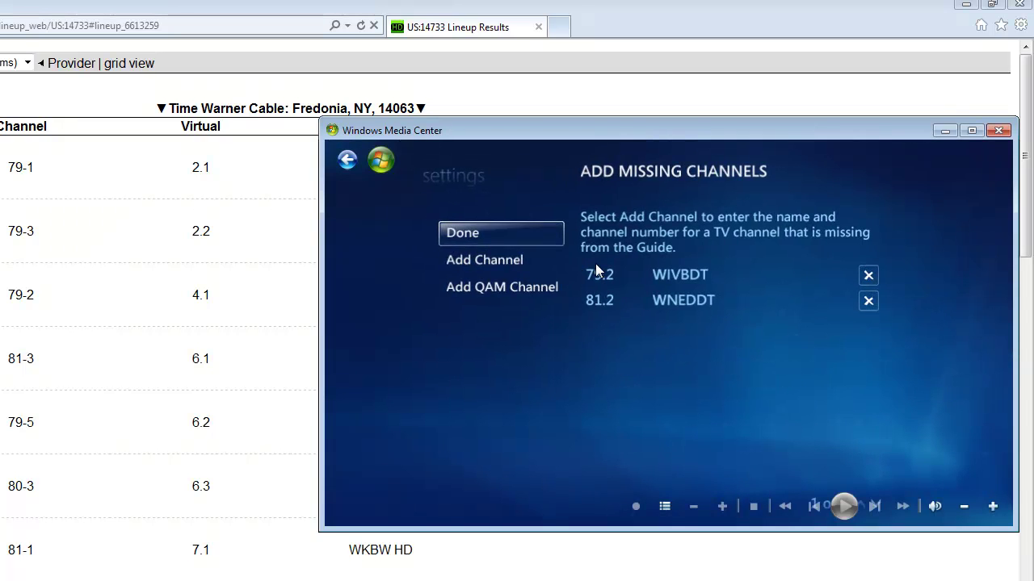
Step: Start adding a QAM channel with the digital TV channel number 81.3
left_click(498, 289)
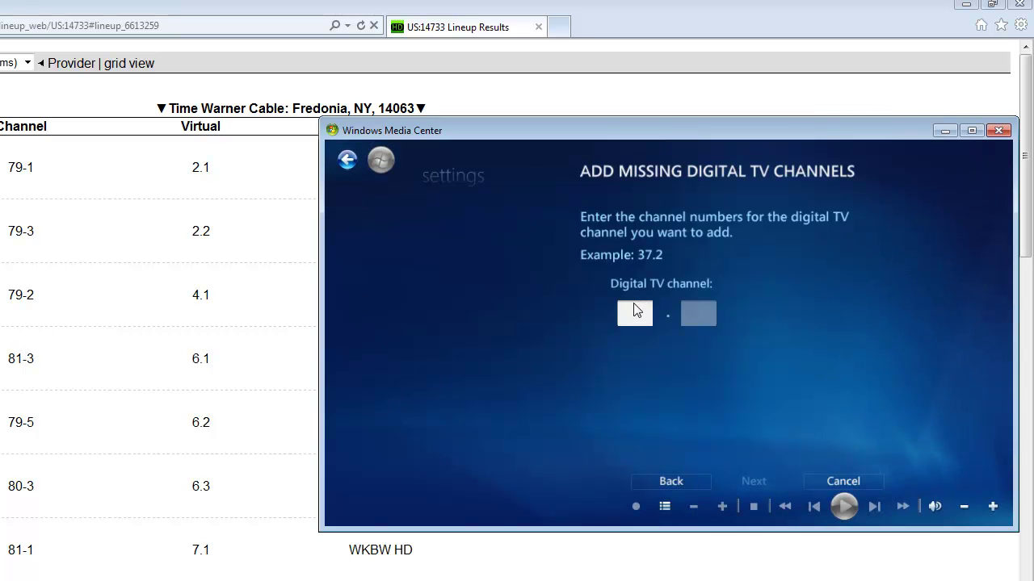
type("81")
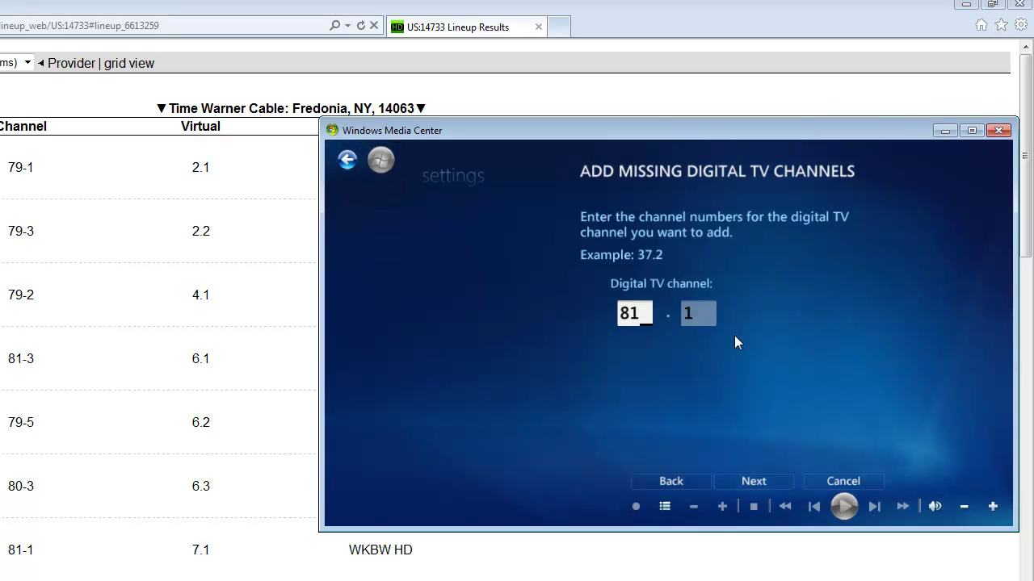
left_click(690, 317)
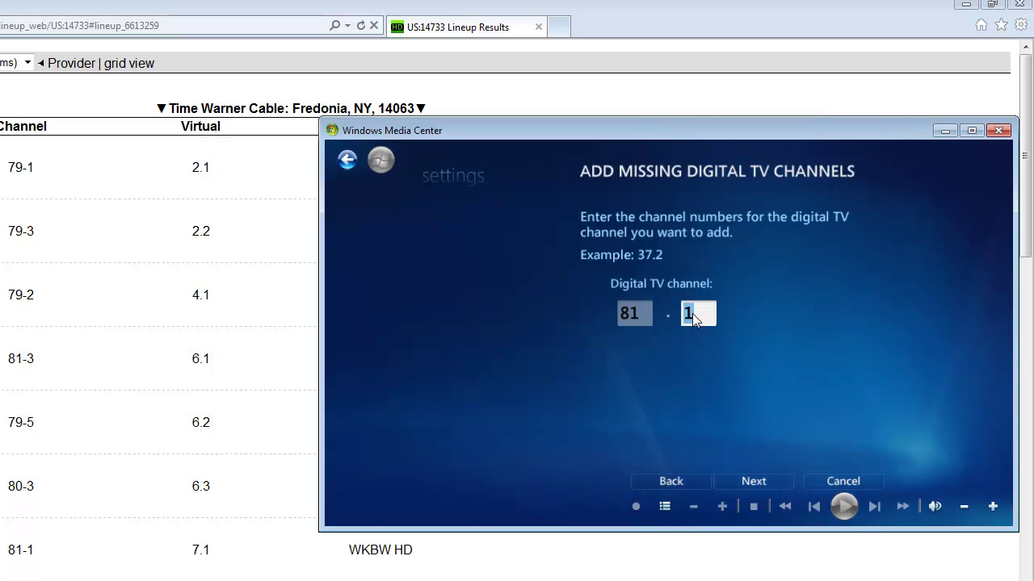
type("3")
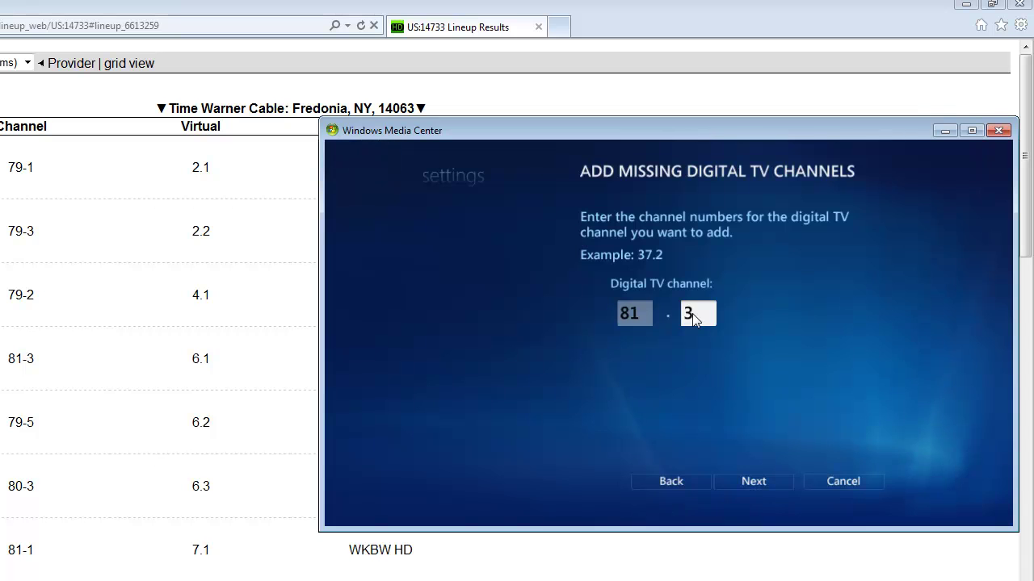
left_click(754, 481)
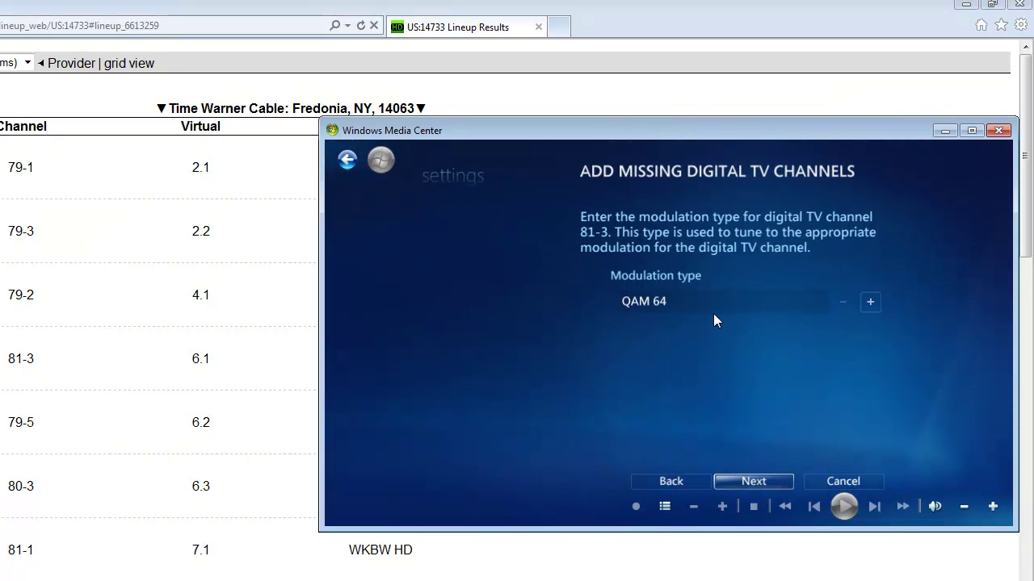
Step: Set the modulation type for digital channel 81-3 to QAM 256 and continue to the channel name
left_click(871, 303)
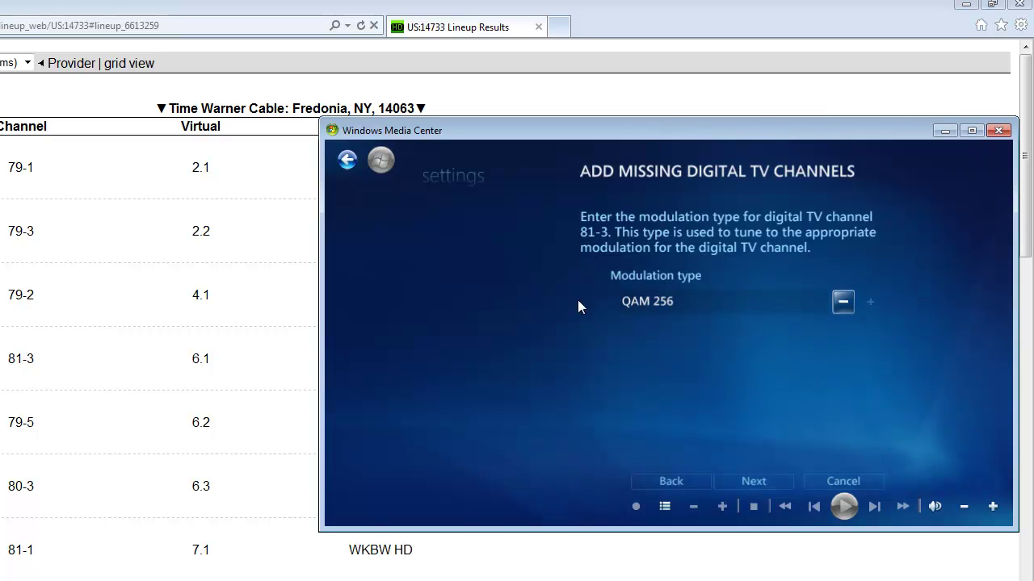
key("Down")
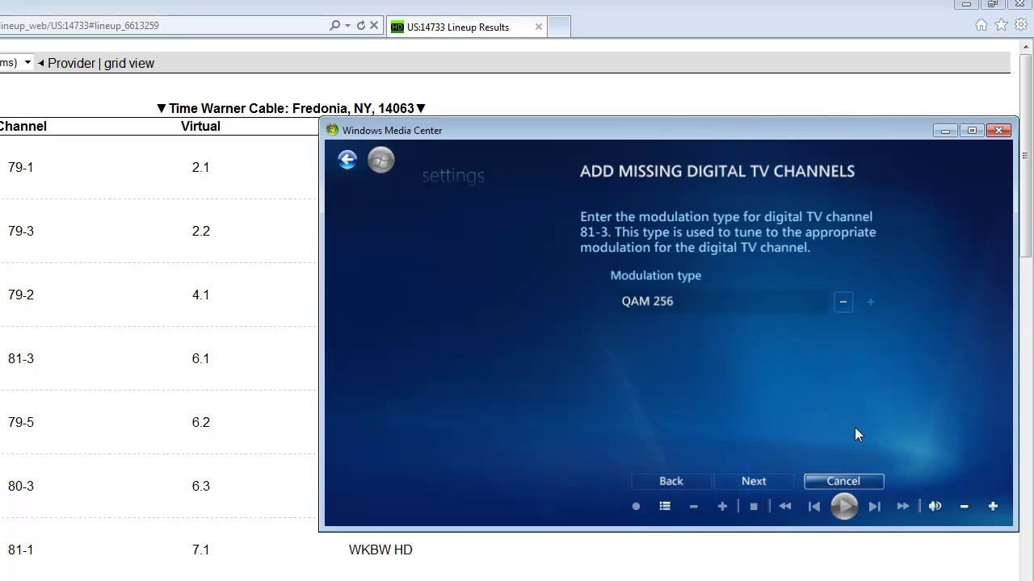
left_click(750, 477)
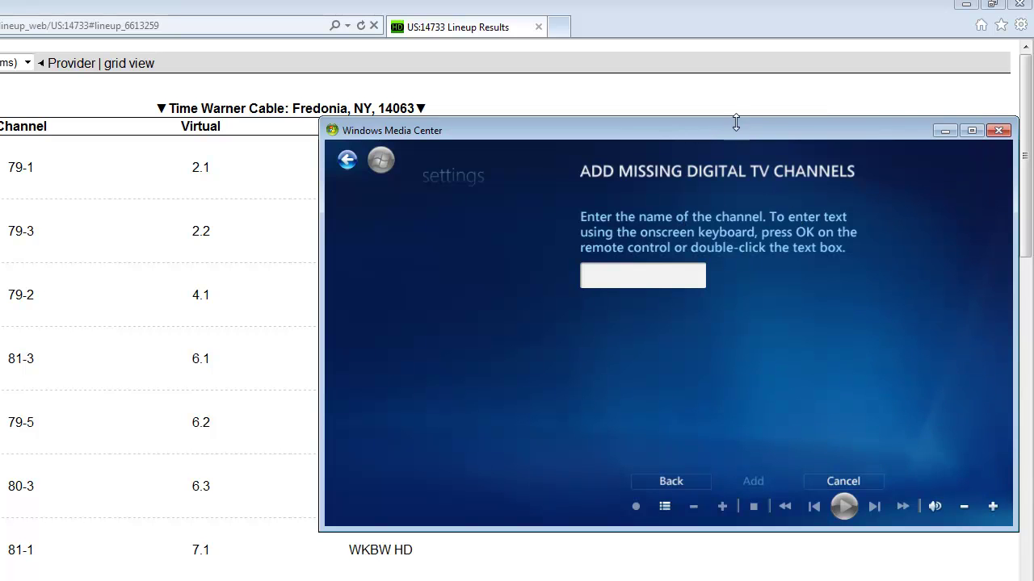
Step: Name the new channel FOX HD, add it to the missing channels list and finish
left_click_drag(734, 127, 841, 50)
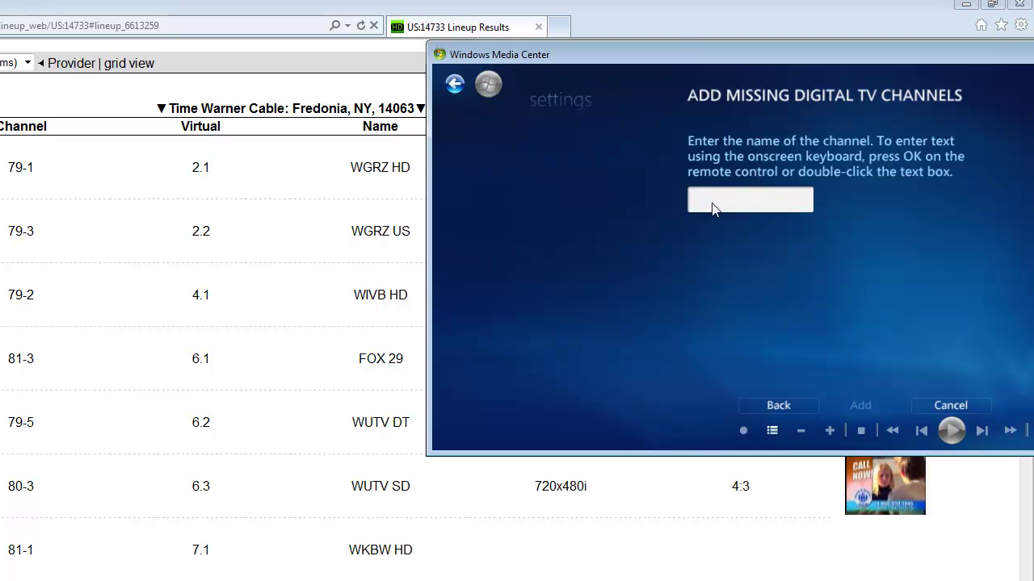
type("FO")
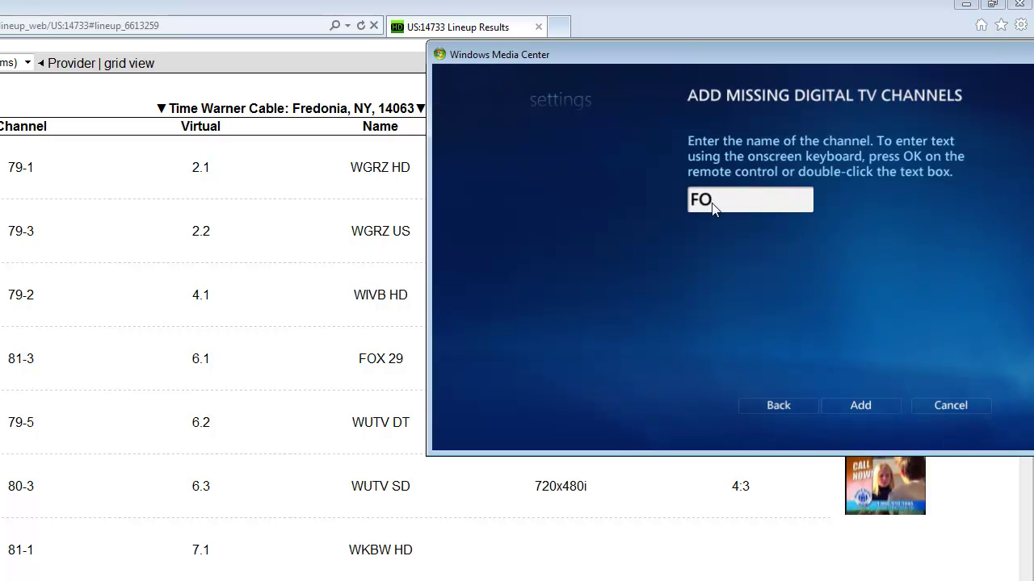
type("X")
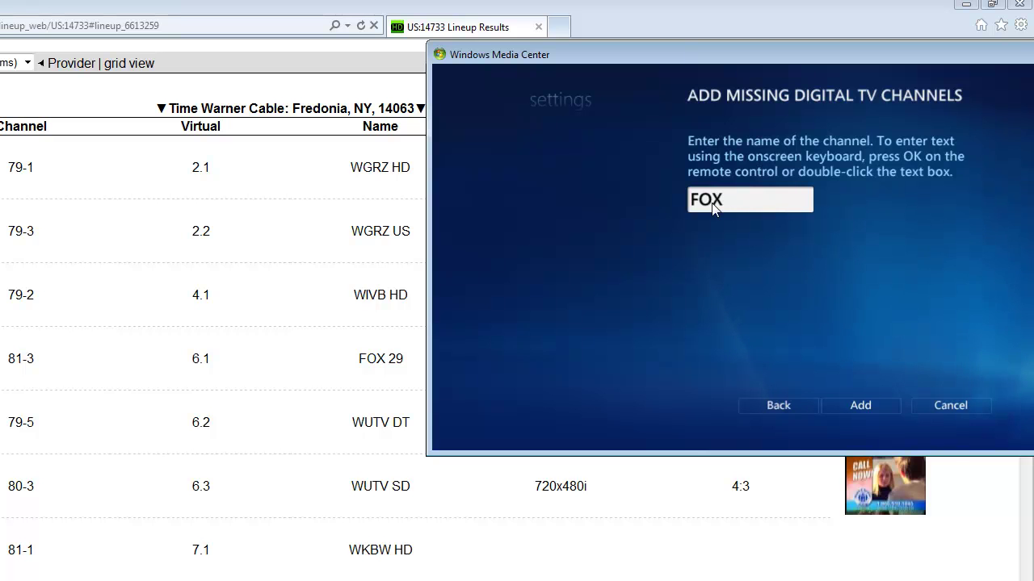
type(" HD")
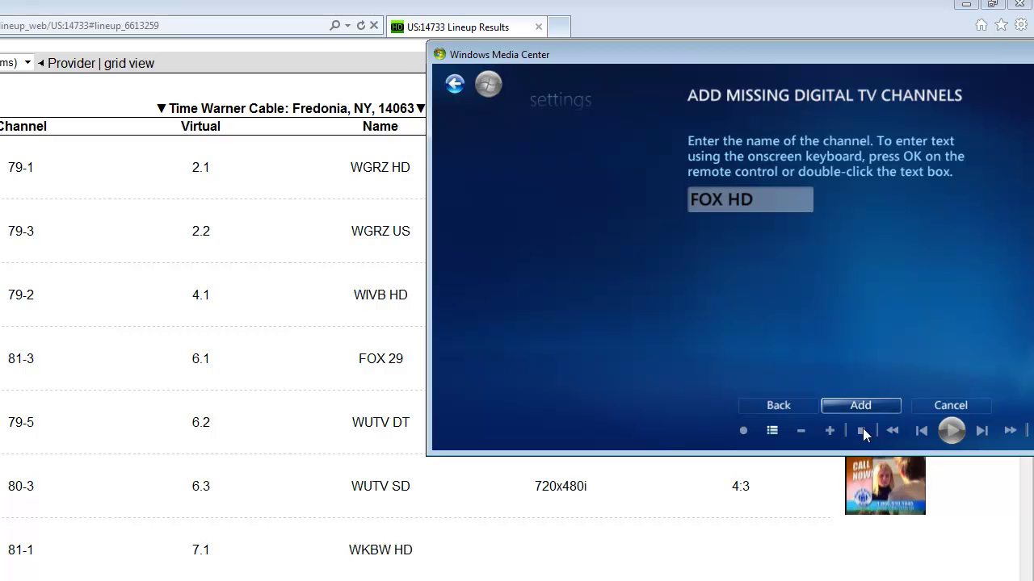
left_click(860, 406)
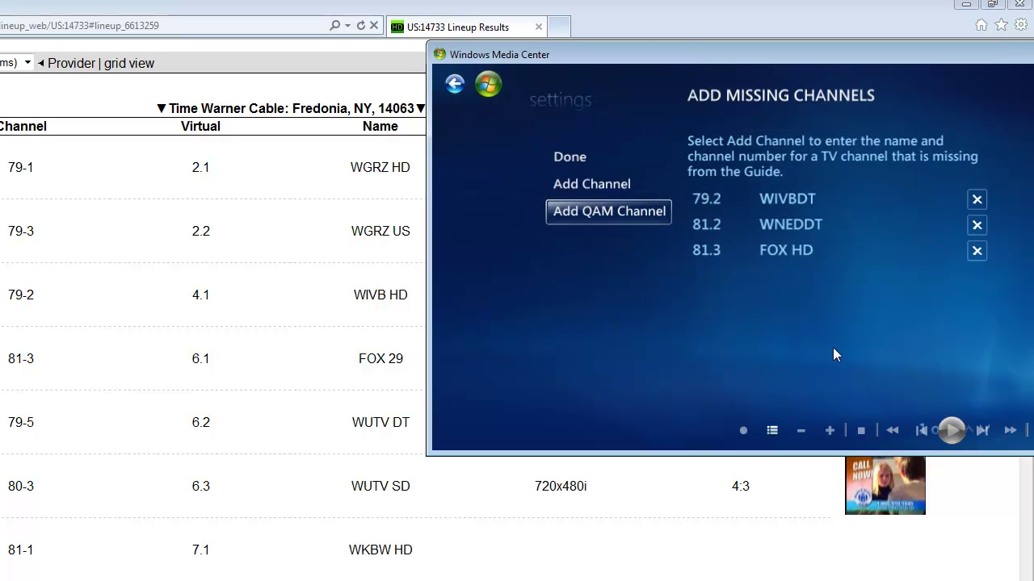
left_click(570, 159)
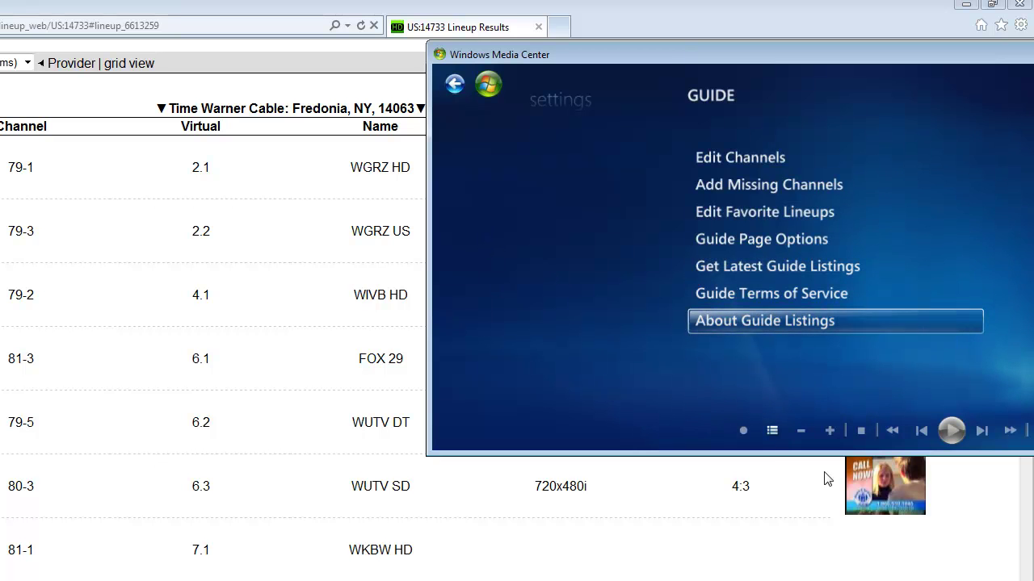
Step: Return to the guide and inspect the channel settings for 6 WUTV without changing them
left_click(772, 432)
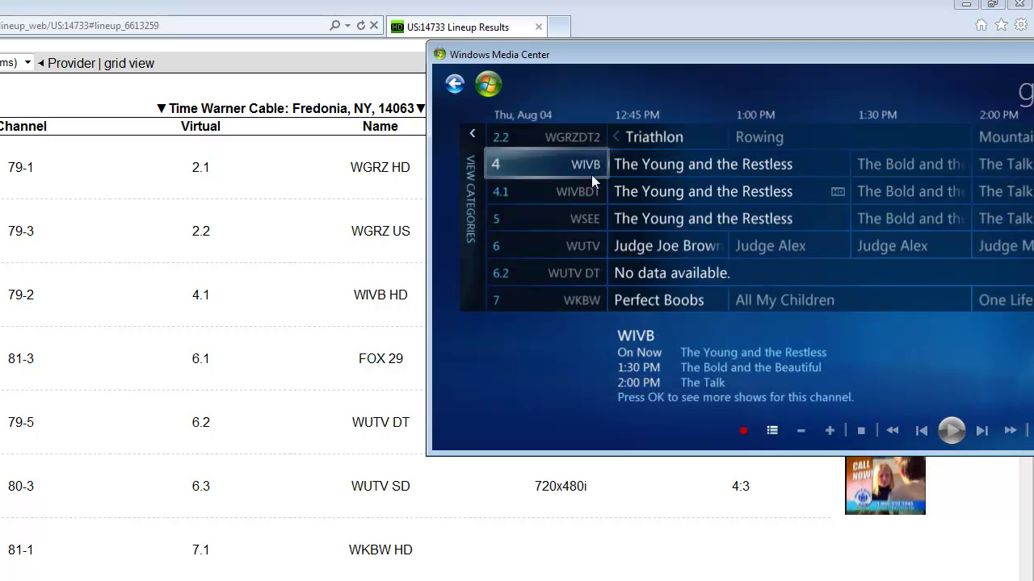
right_click(580, 246)
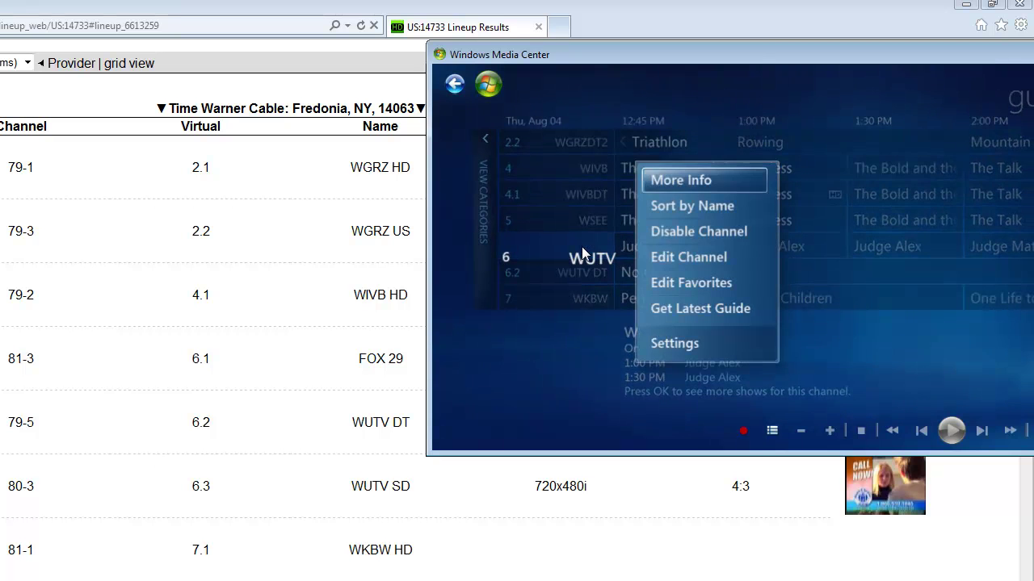
left_click(669, 258)
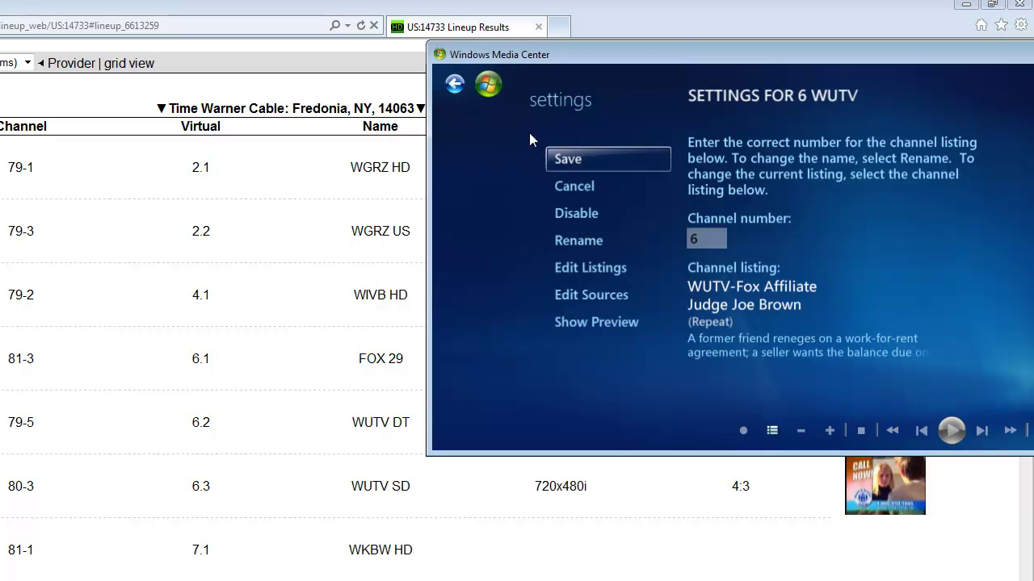
left_click(563, 185)
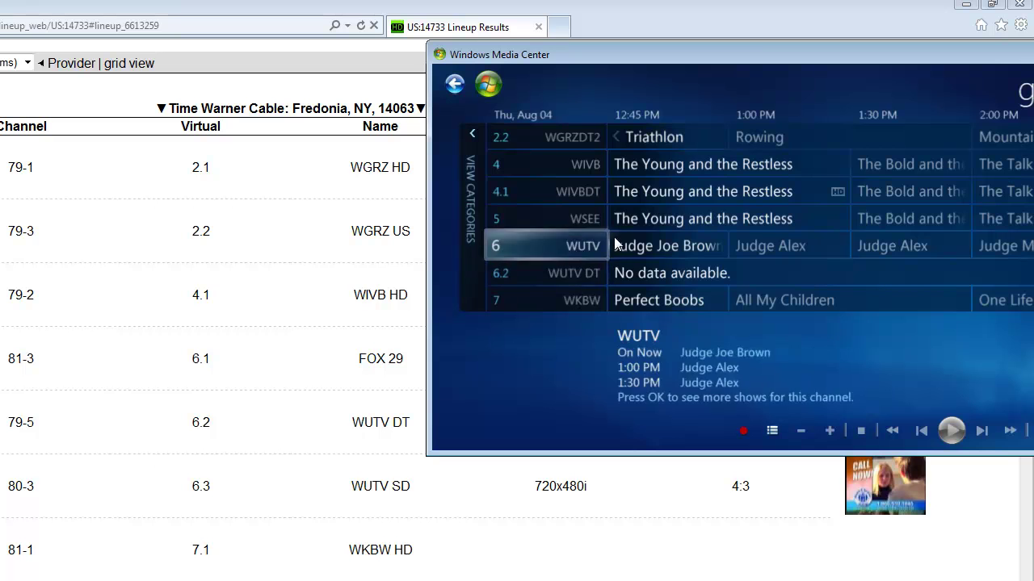
Step: Open the channel settings for 81.3 FOX HD from the guide and bring up its list of available listings
scroll(625, 193, "up", 7)
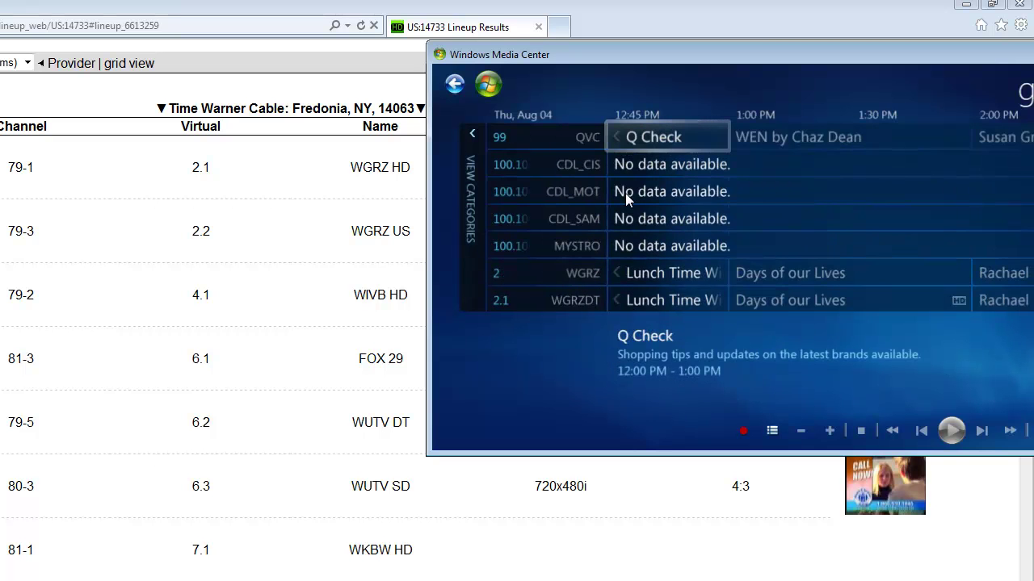
scroll(625, 193, "up", 4)
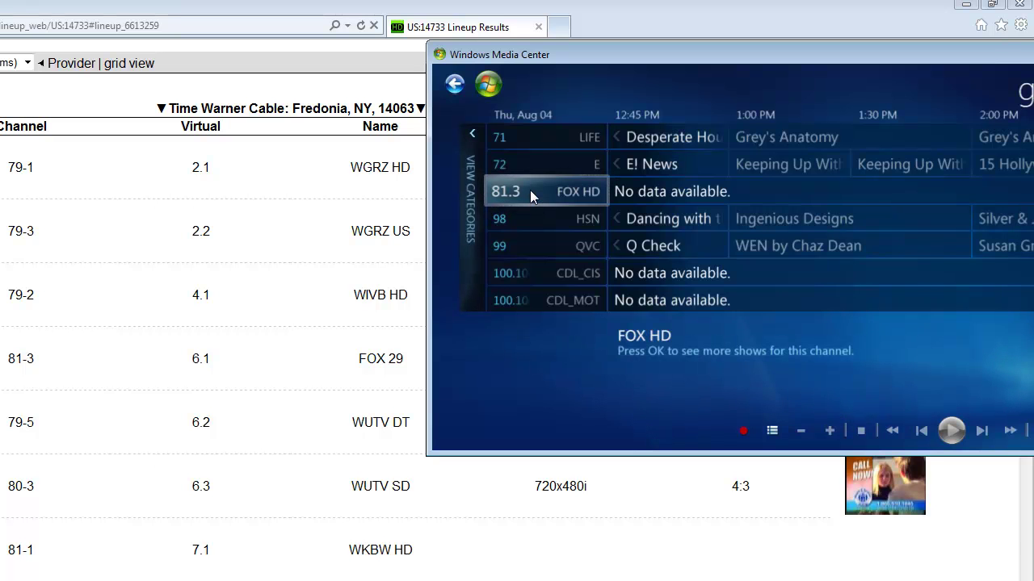
right_click(530, 190)
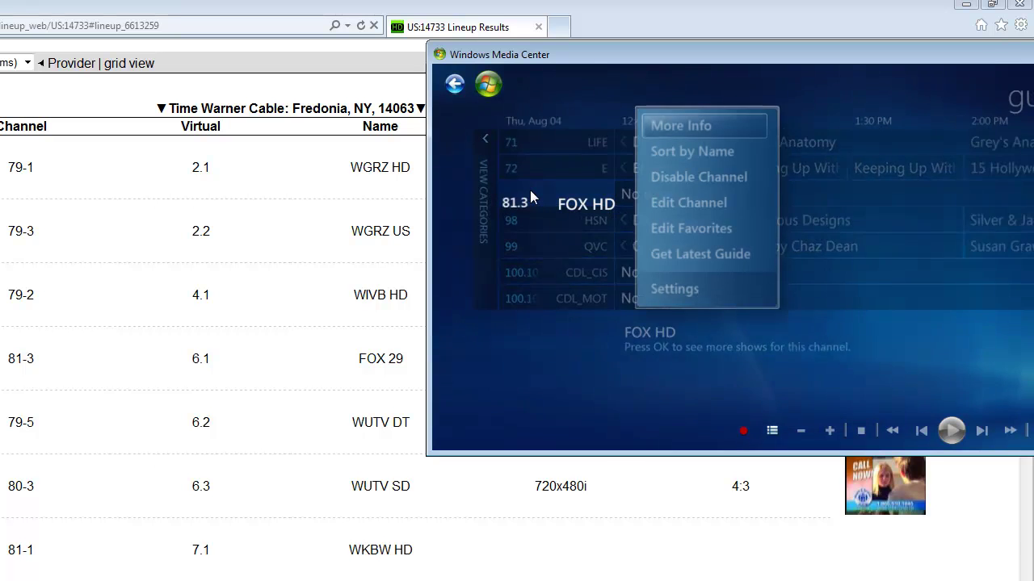
left_click(682, 202)
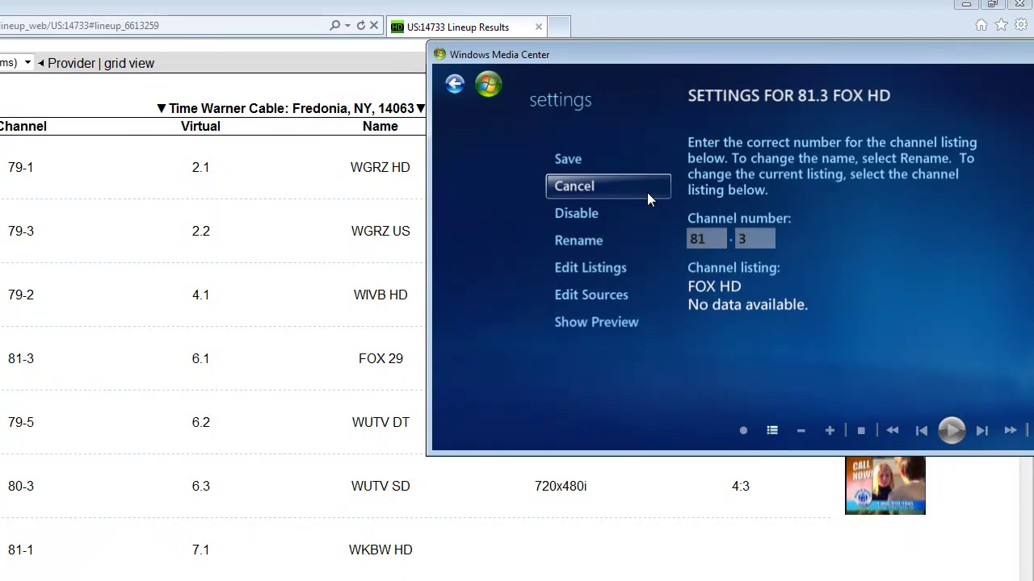
left_click(596, 271)
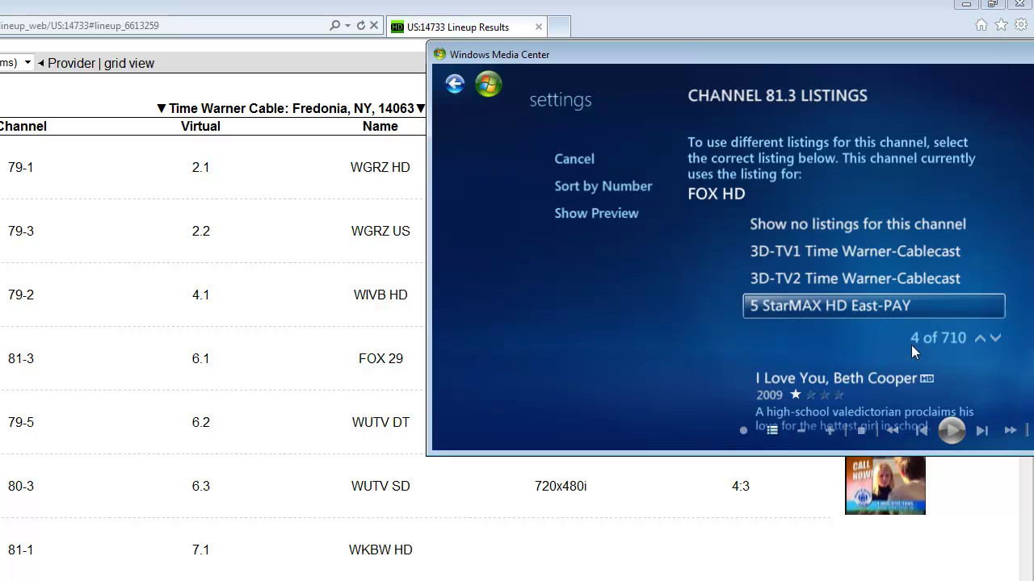
Step: Search the channel 81.3 listings for "fox" and look through the entries for a matching local Fox listing
scroll(810, 242, "down", 9)
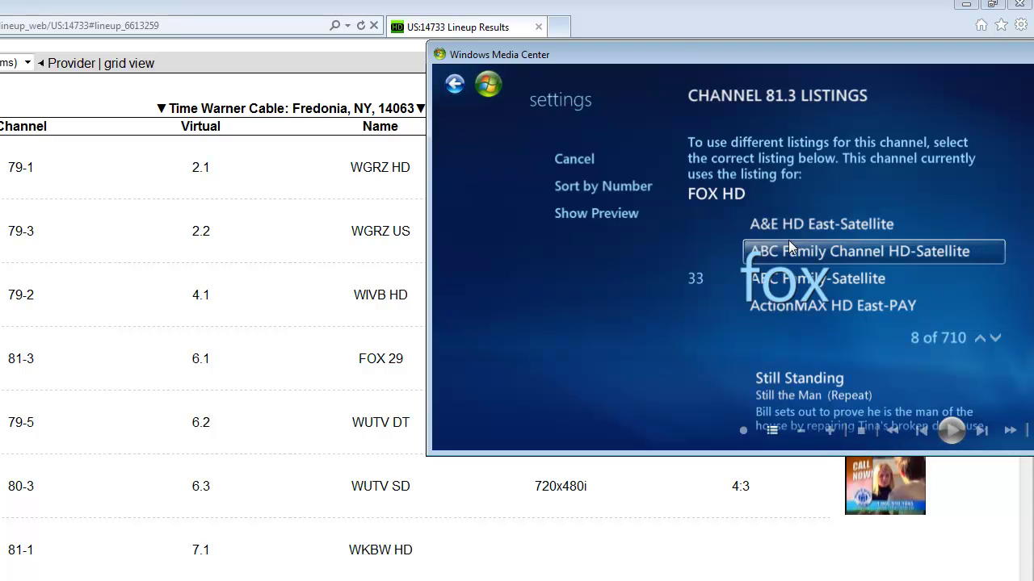
type("fox")
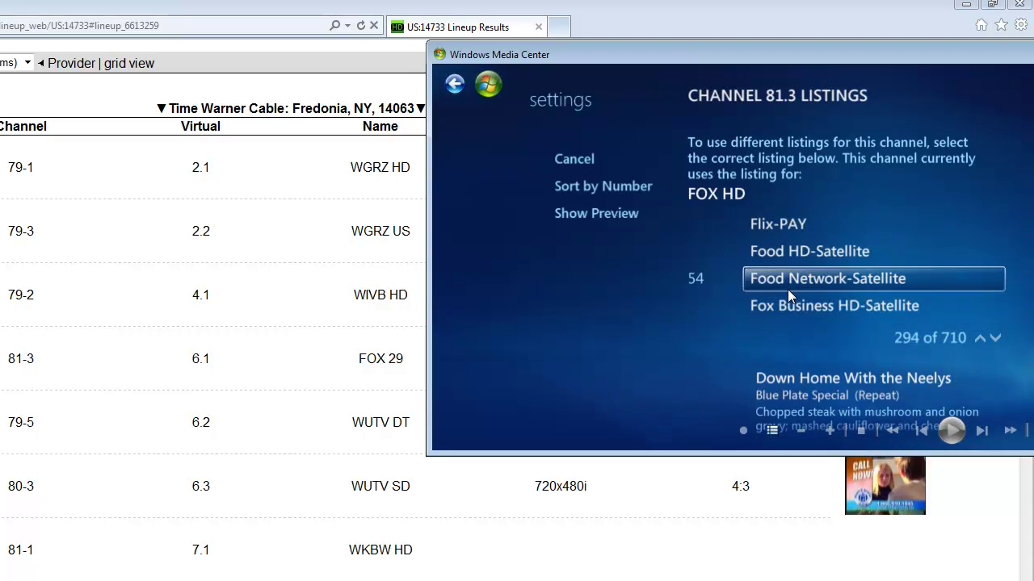
scroll(789, 280, "down", 3)
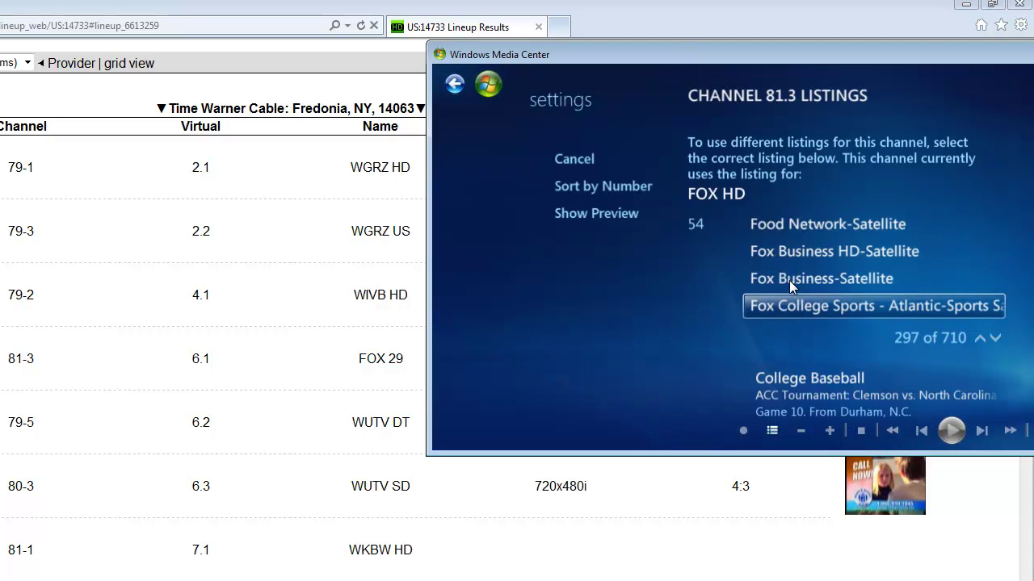
scroll(789, 278, "down", 6)
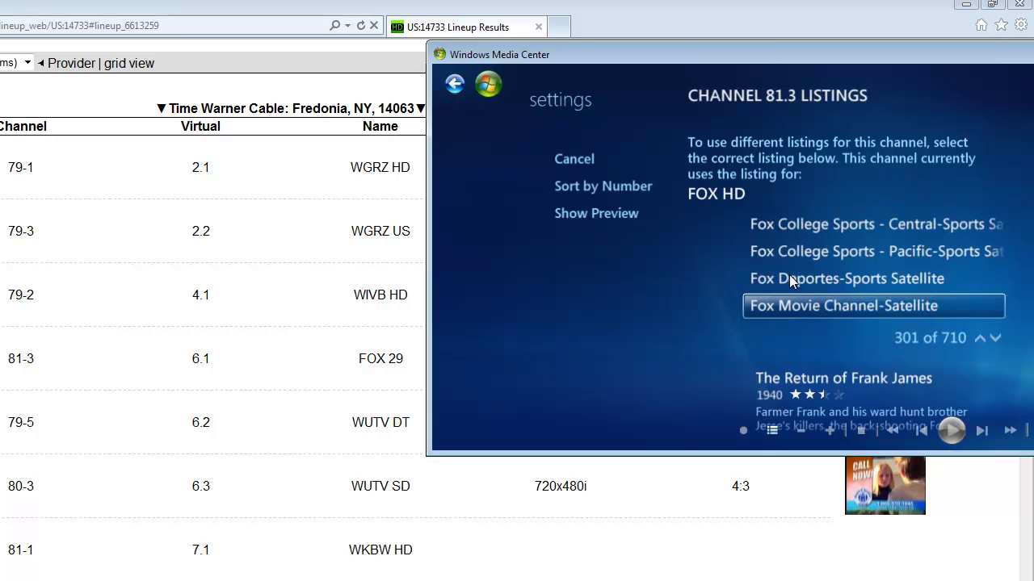
scroll(789, 279, "down", 7)
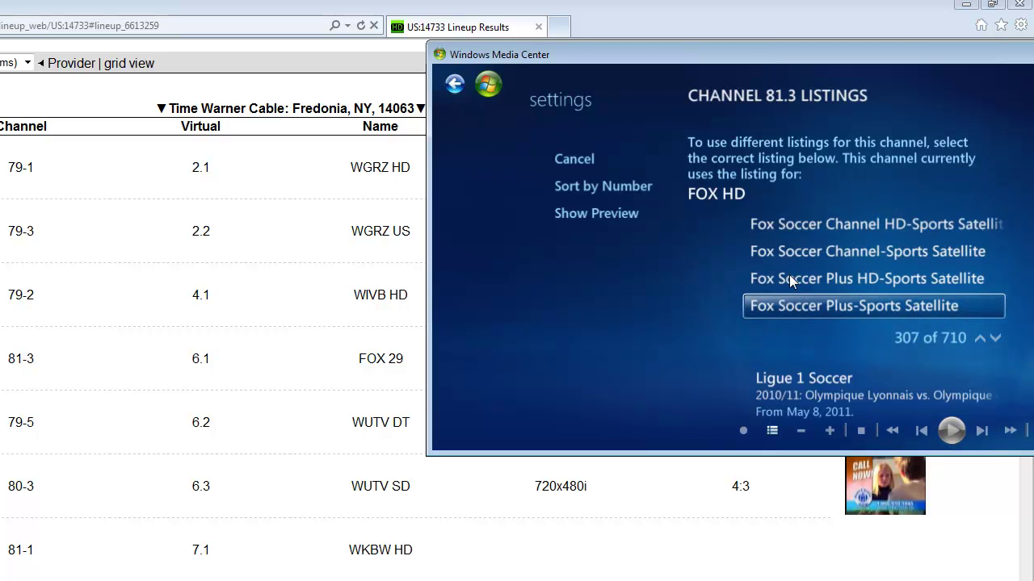
scroll(789, 278, "down", 1)
scroll(789, 279, "up", 9)
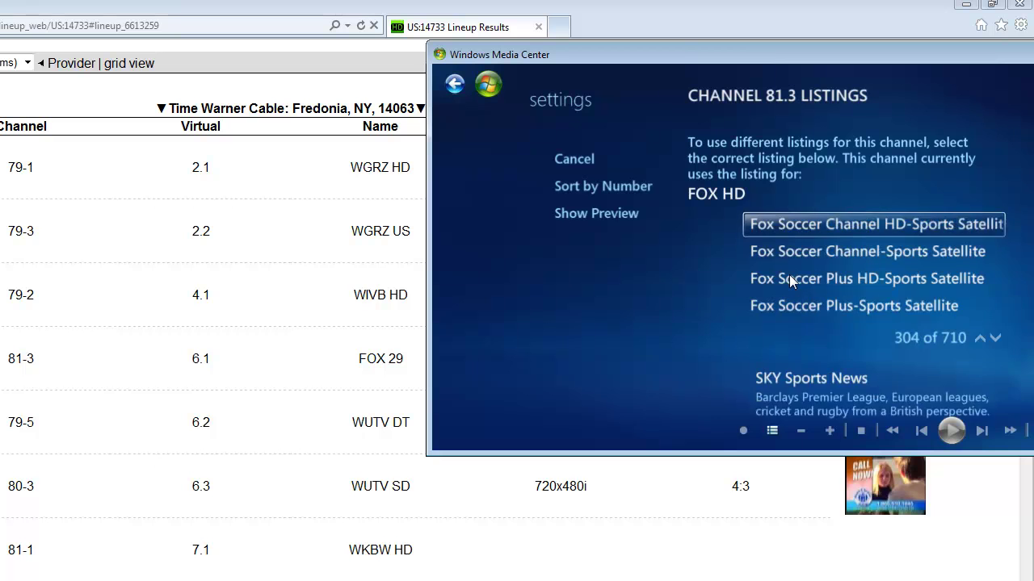
scroll(789, 277, "up", 9)
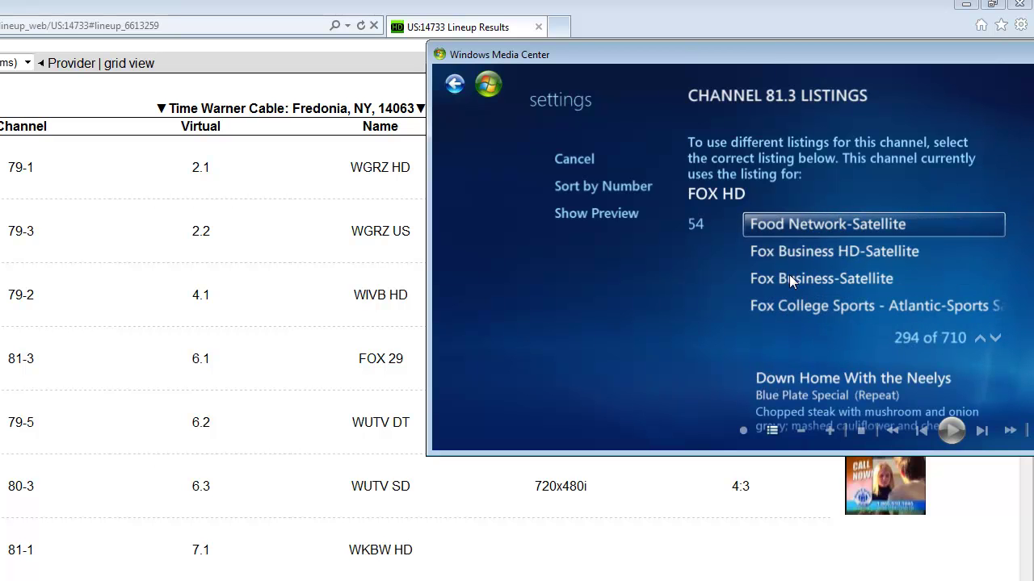
scroll(789, 279, "up", 2)
scroll(789, 279, "down", 6)
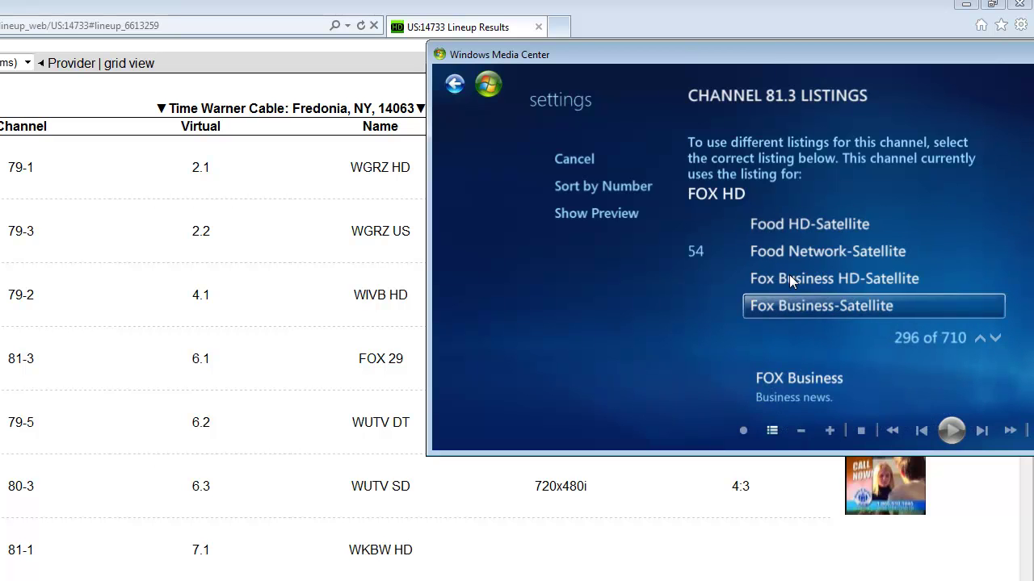
scroll(789, 276, "down", 3)
scroll(789, 276, "up", 8)
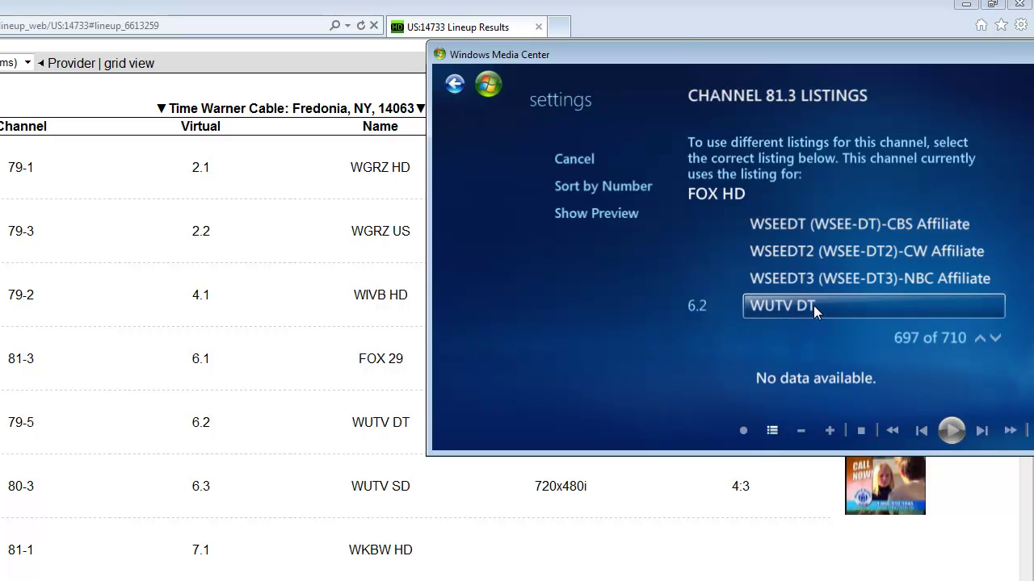
Step: Assign the WUTVDT (WUTV-DT)-Fox Affiliate listing to channel 81.3
scroll(813, 305, "down", 1)
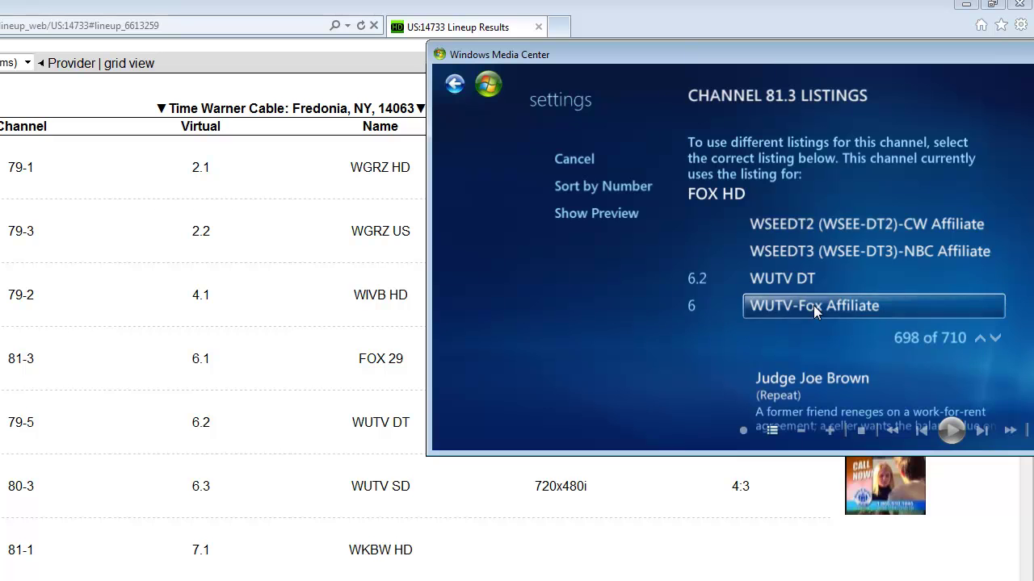
scroll(813, 305, "down", 1)
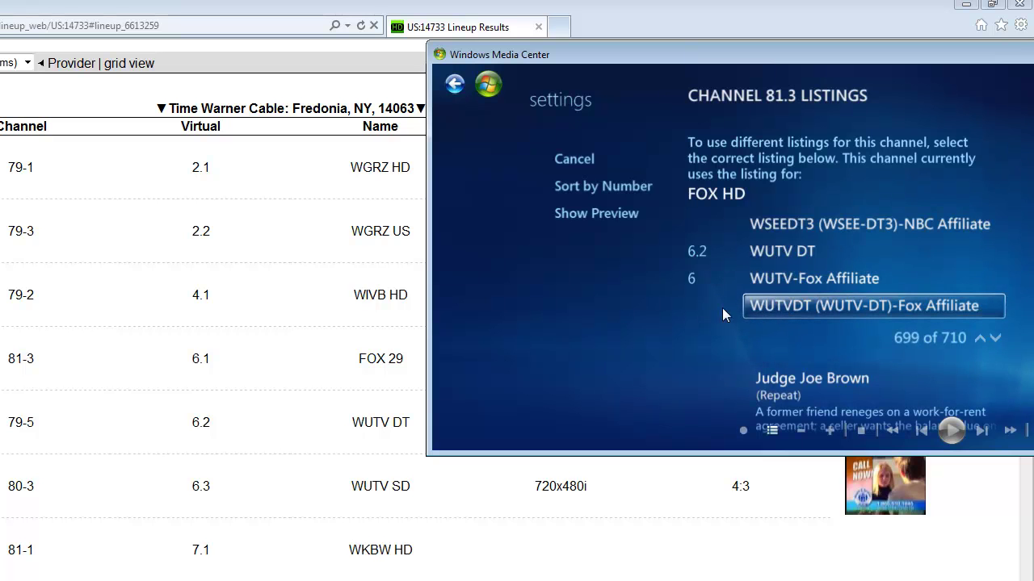
left_click(776, 306)
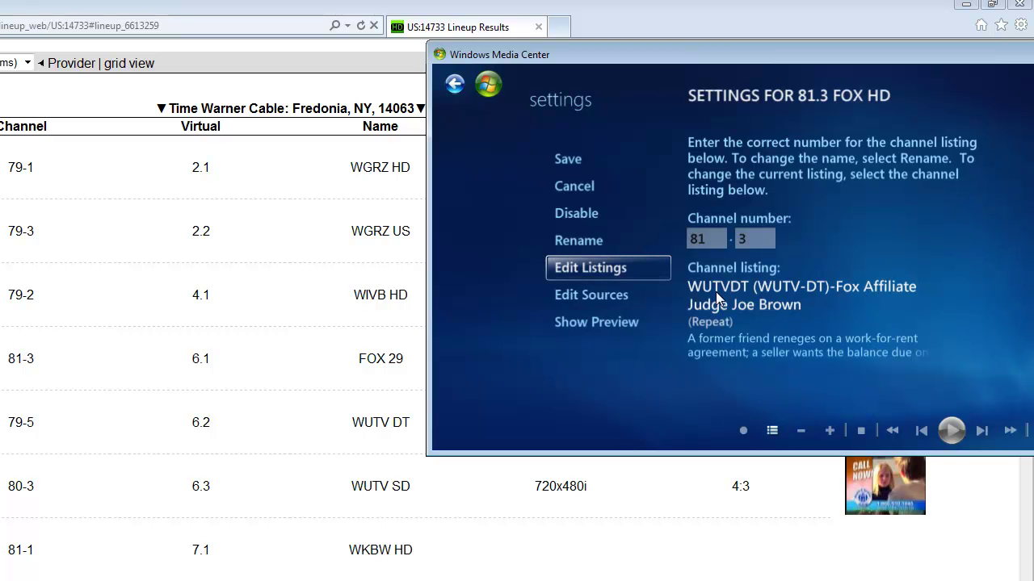
Step: Set the number of channel 81.3 to 6.1 and save its settings
key("Down")
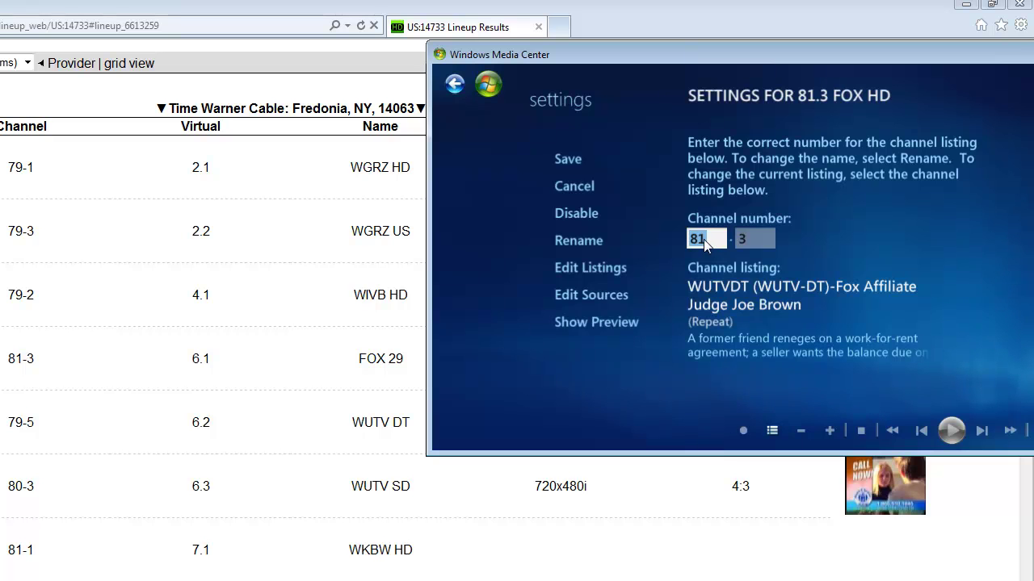
type("6.1")
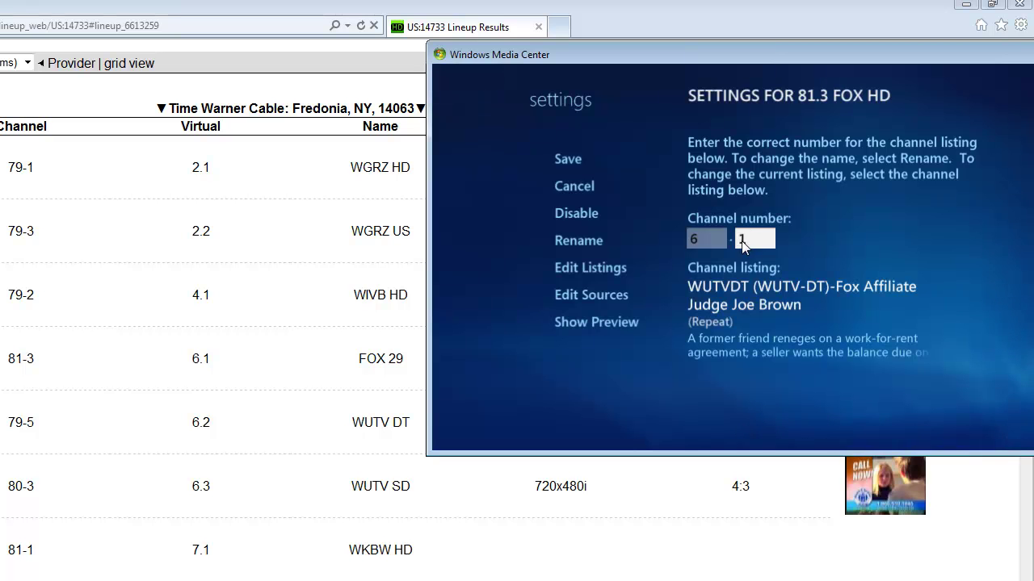
left_click(564, 162)
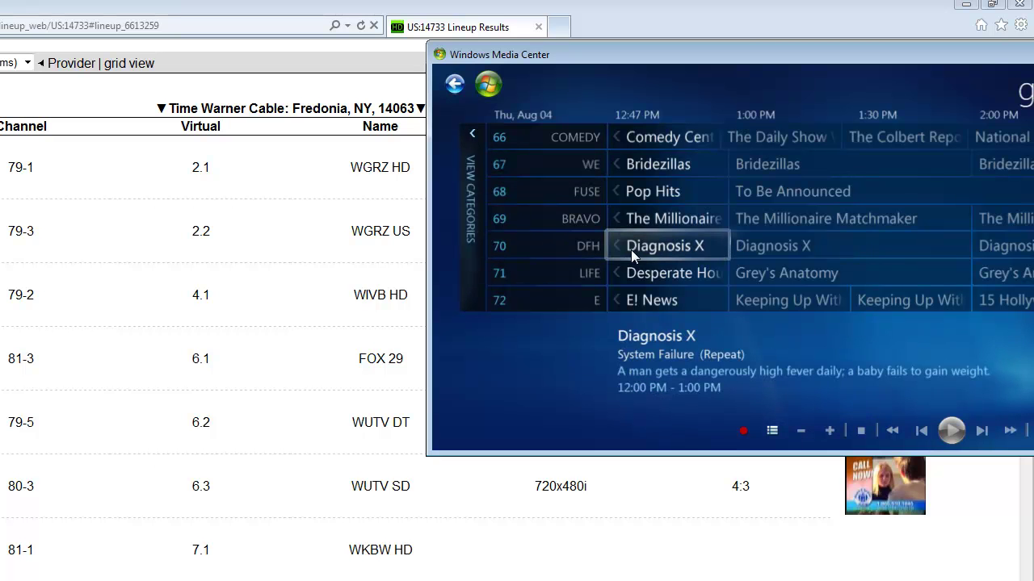
Step: Browse the guide to channel 6.1 WUTVDT and check its program listings against the neighbouring channels
key("Down")
key("Down")
key("Down")
key("Down")
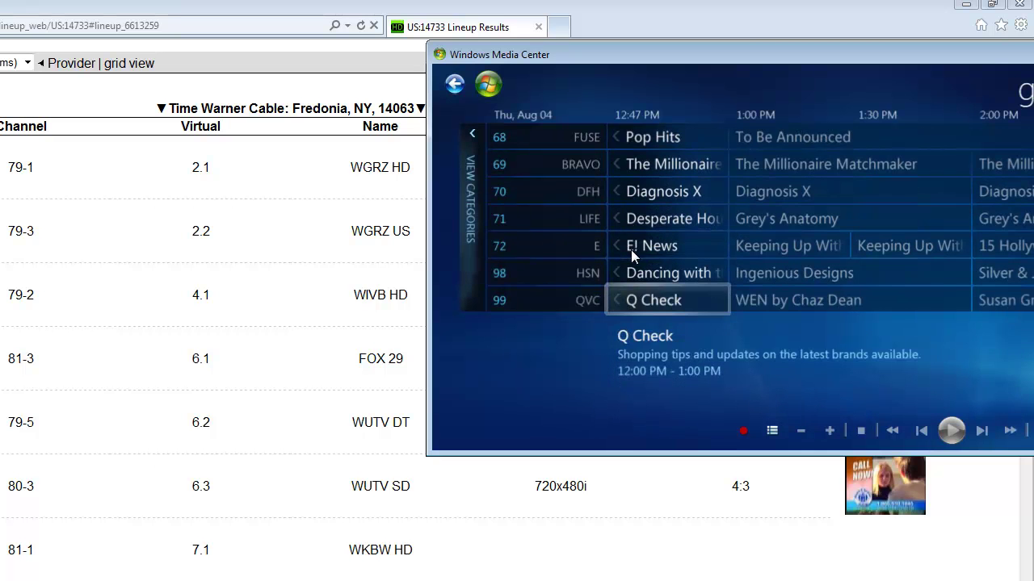
key("Up")
key("Up")
key("Up")
key("Up")
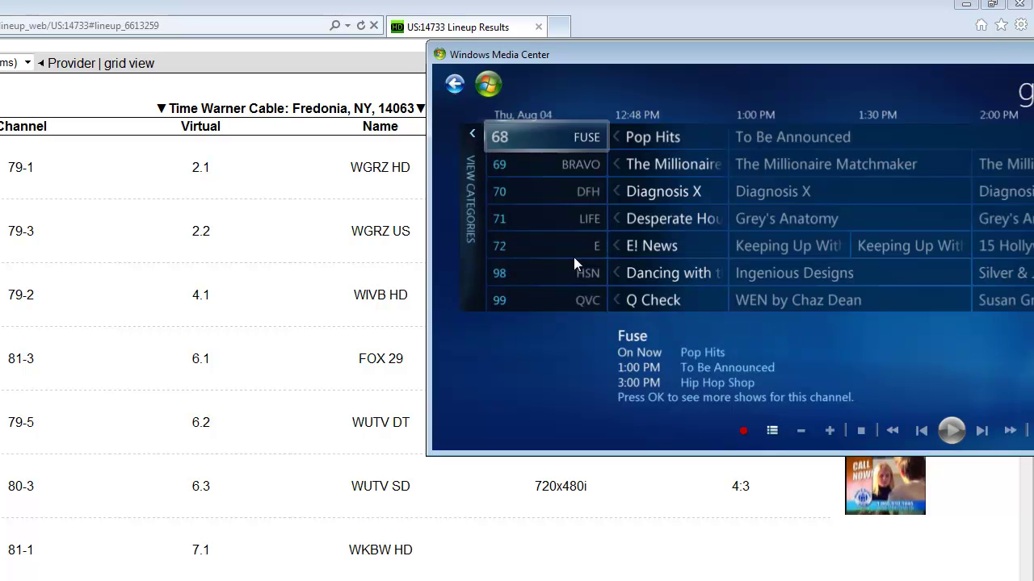
key("Down")
key("Down")
key("Down")
key("Down")
key("Down")
key("Down")
key("Down")
key("Down")
key("Down")
key("Down")
key("Down")
key("Down")
key("Down")
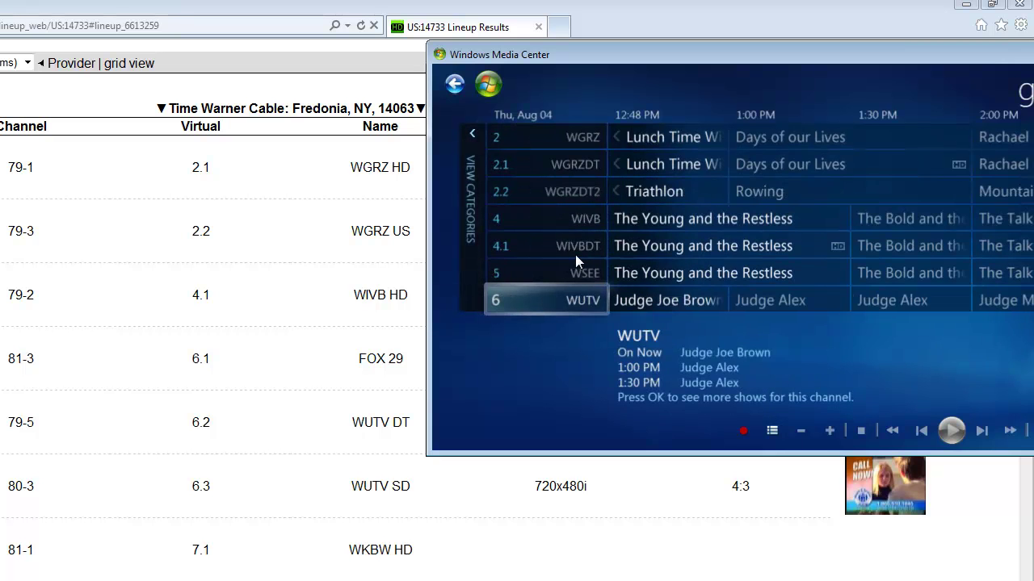
key("Down")
key("Down")
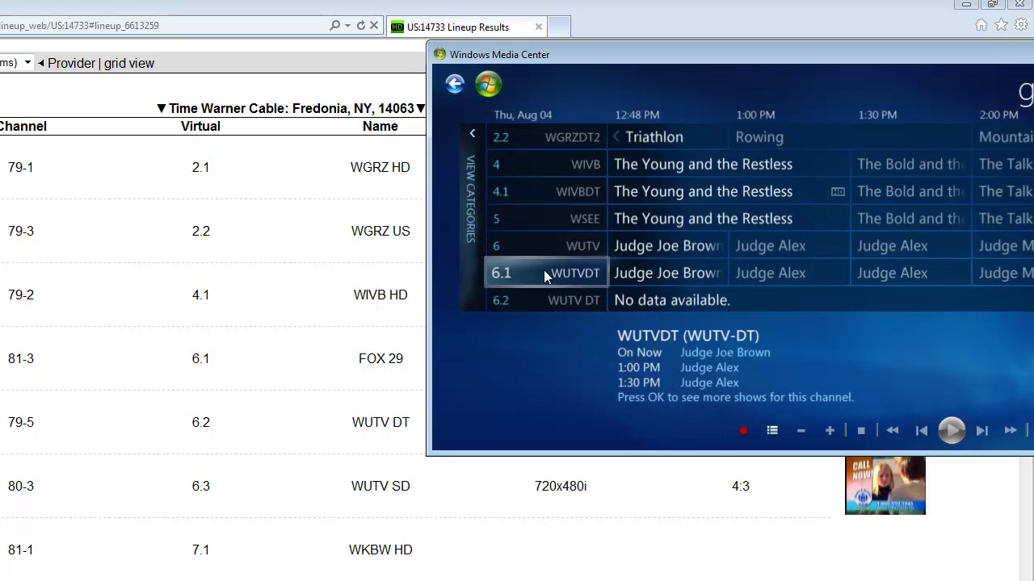
key("Down")
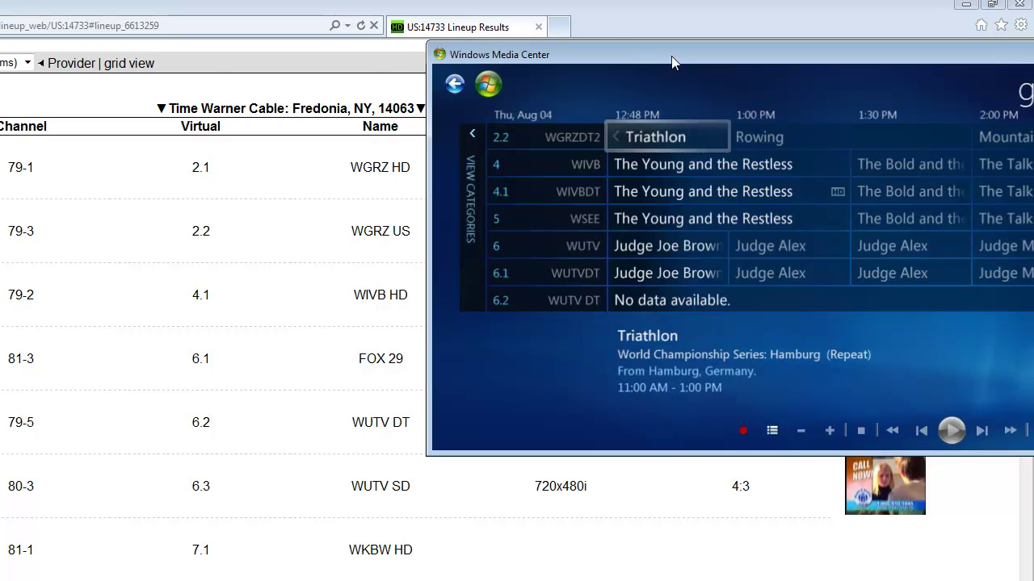
Step: Move the Media Center window fully into view and disable channel 2.2 WGRZDT2 in the guide
left_click_drag(671, 56, 381, 58)
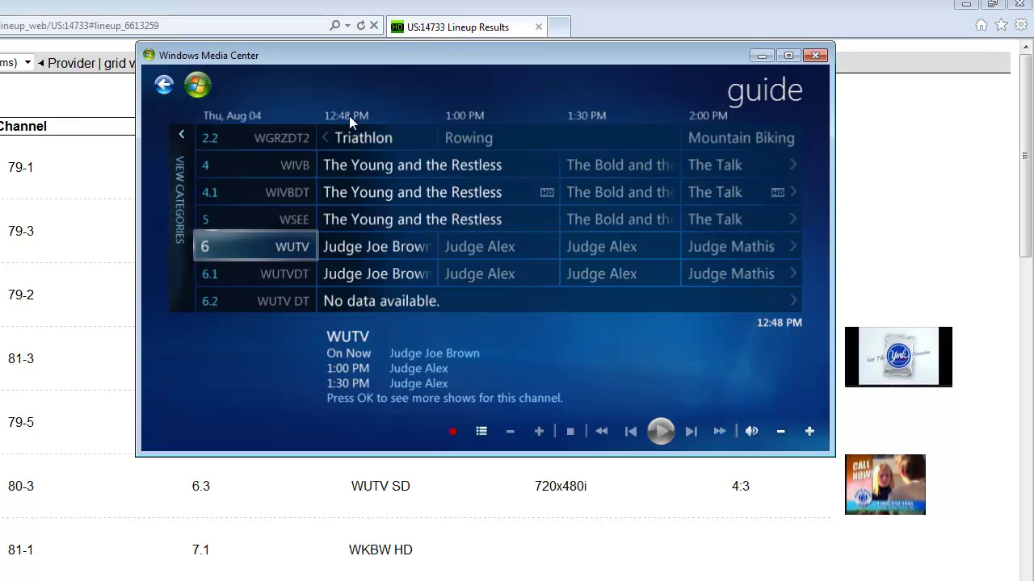
left_click_drag(424, 49, 402, 96)
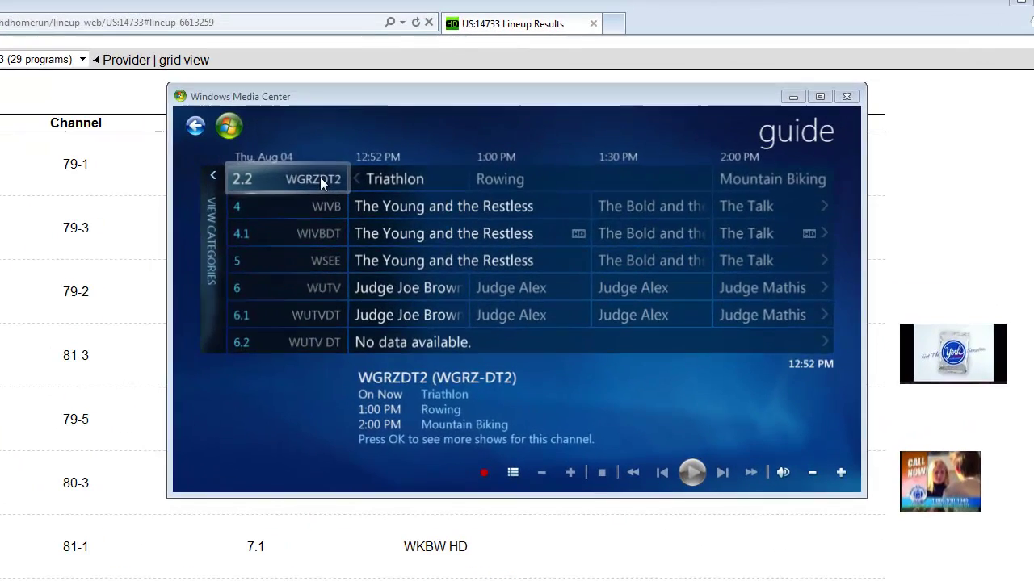
right_click(363, 166)
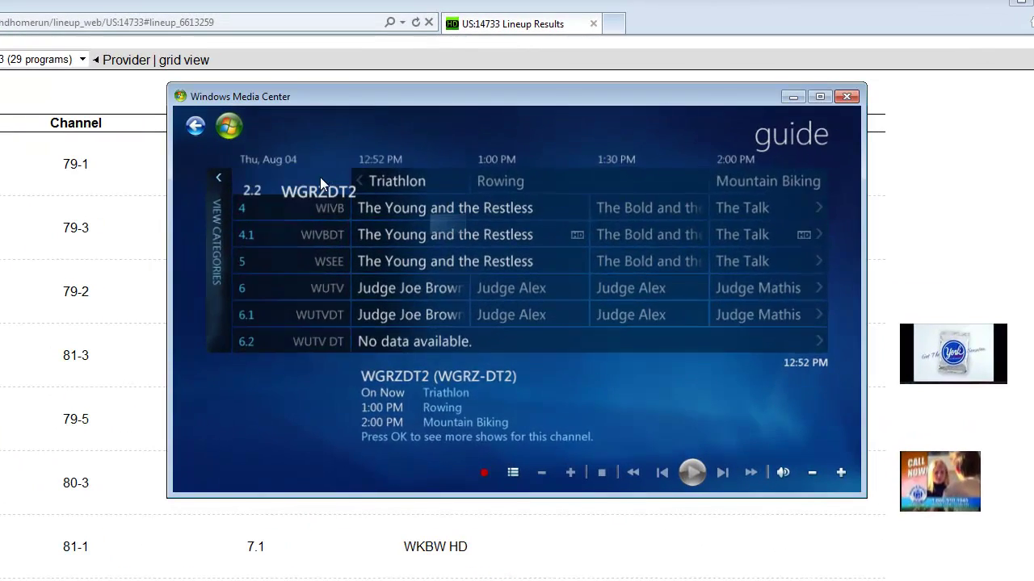
left_click(421, 193)
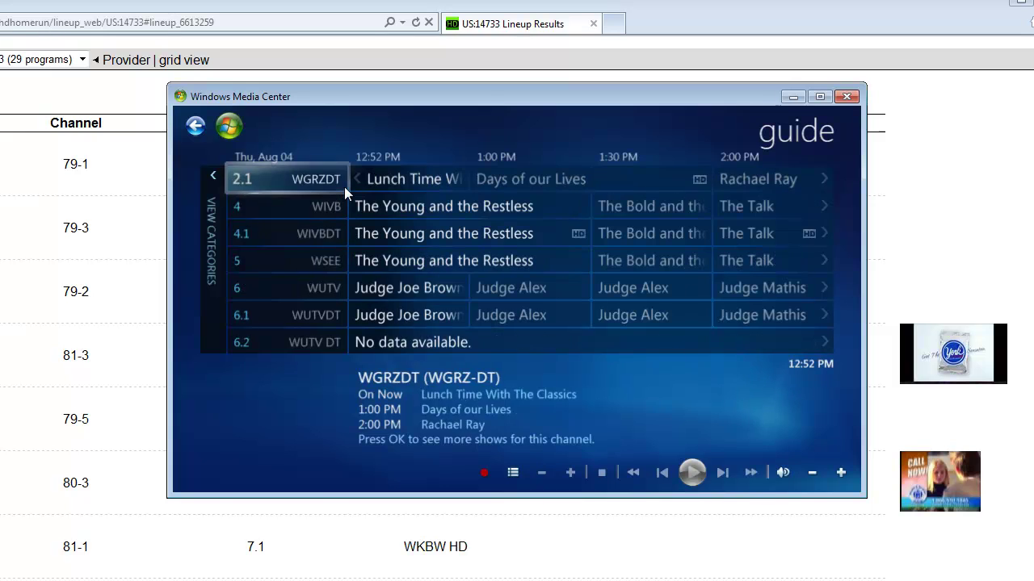
Step: Look through the guide's channels from 2 WGRZ to 8 TWCC to check the edited channel list
key("Down")
key("Down")
key("Down")
key("Down")
key("Down")
key("Down")
key("Down")
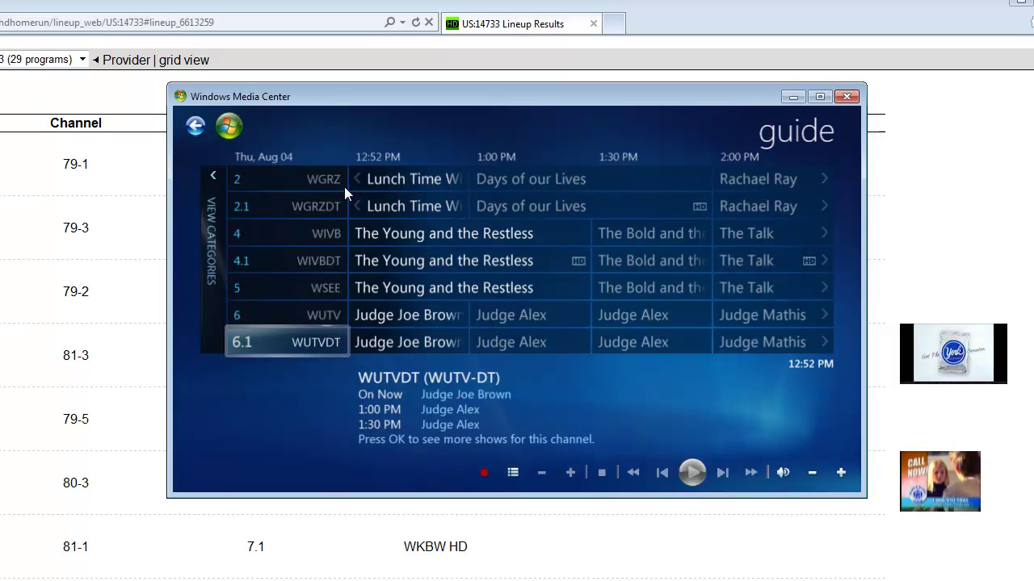
key("Up")
key("Up")
key("Up")
key("Up")
key("Up")
key("Down")
key("Down")
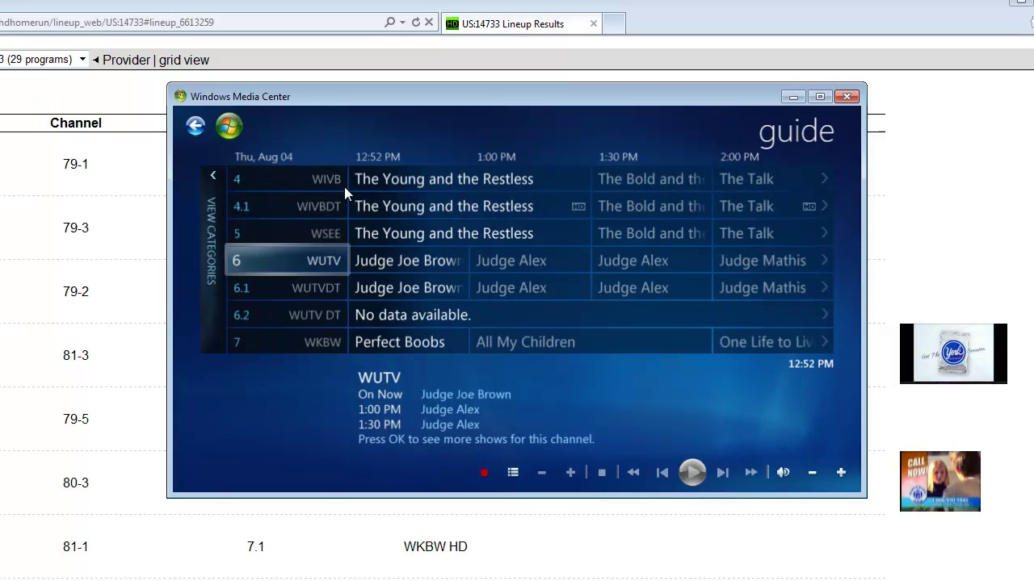
key("Down")
key("Down")
key("Down")
key("Down")
key("Up")
key("Up")
key("Up")
key("Up")
key("Up")
key("Up")
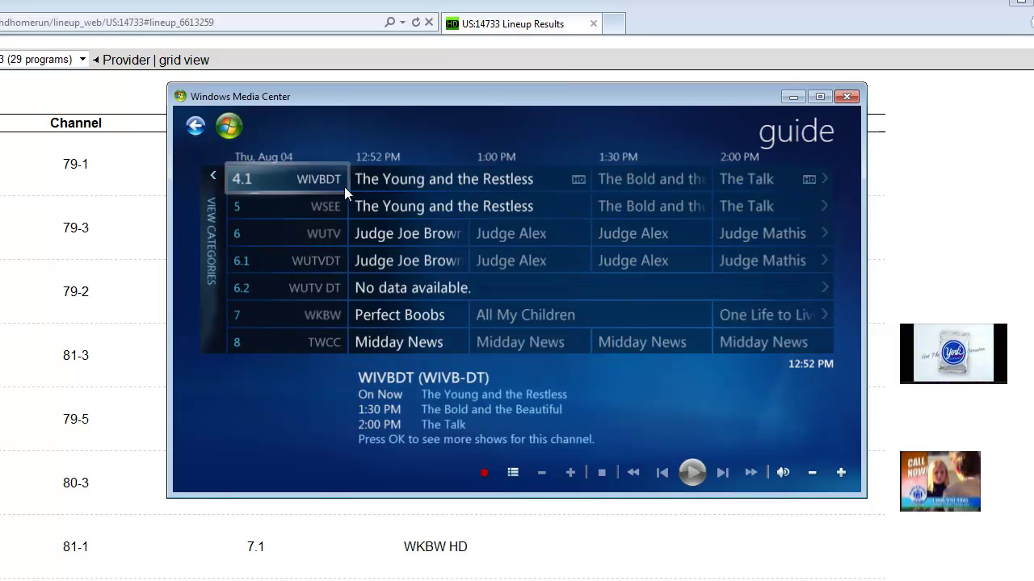